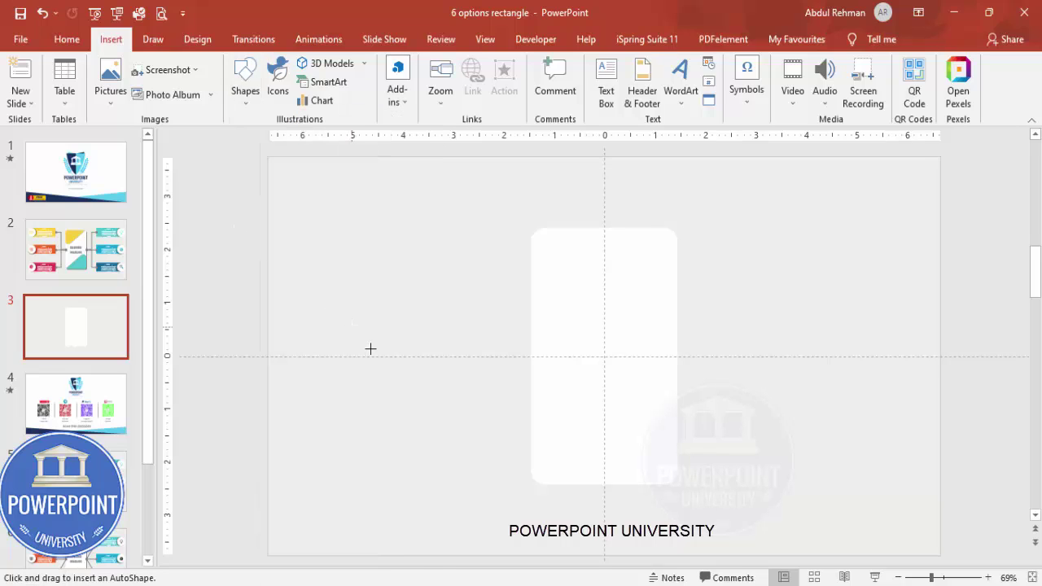
# Step: Draw a rectangle left of the white card, centred on the slide's middle line
pyautogui.moveTo(342, 331); pyautogui.dragTo(493, 390)
pyautogui.moveTo(344, 364); pyautogui.dragTo(337, 365)
pyautogui.moveTo(439, 368); pyautogui.dragTo(436, 360)
# Step: Remove the rectangle's outline and fill it orange
pyautogui.click(432, 82)
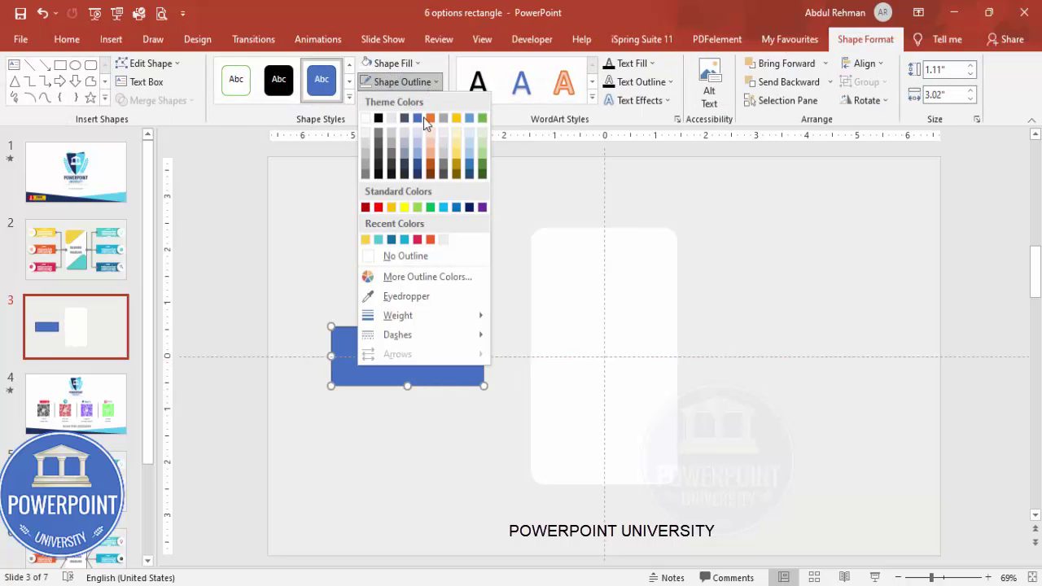
pyautogui.click(410, 259)
pyautogui.click(393, 63)
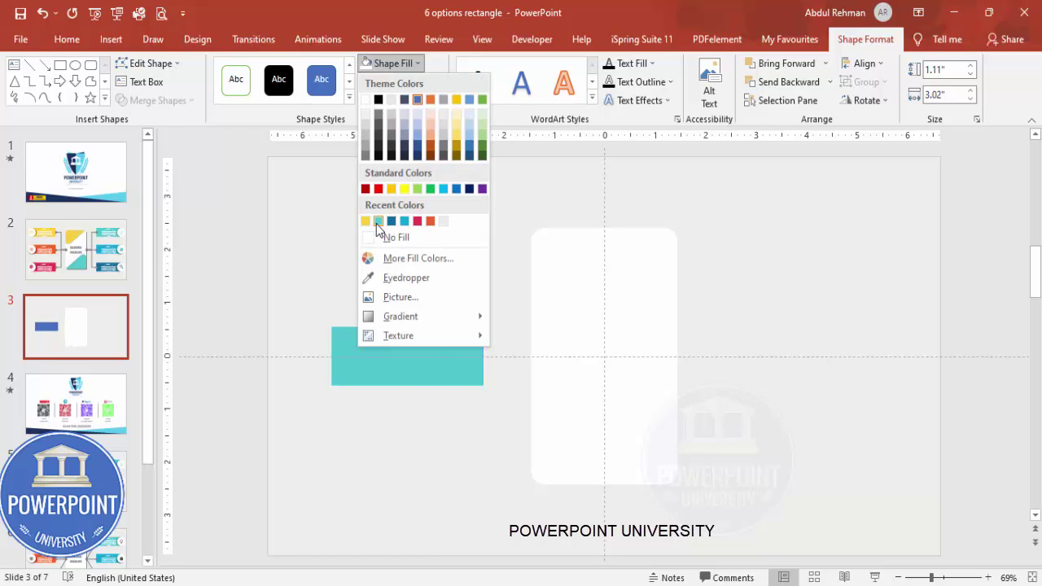
pyautogui.click(430, 221)
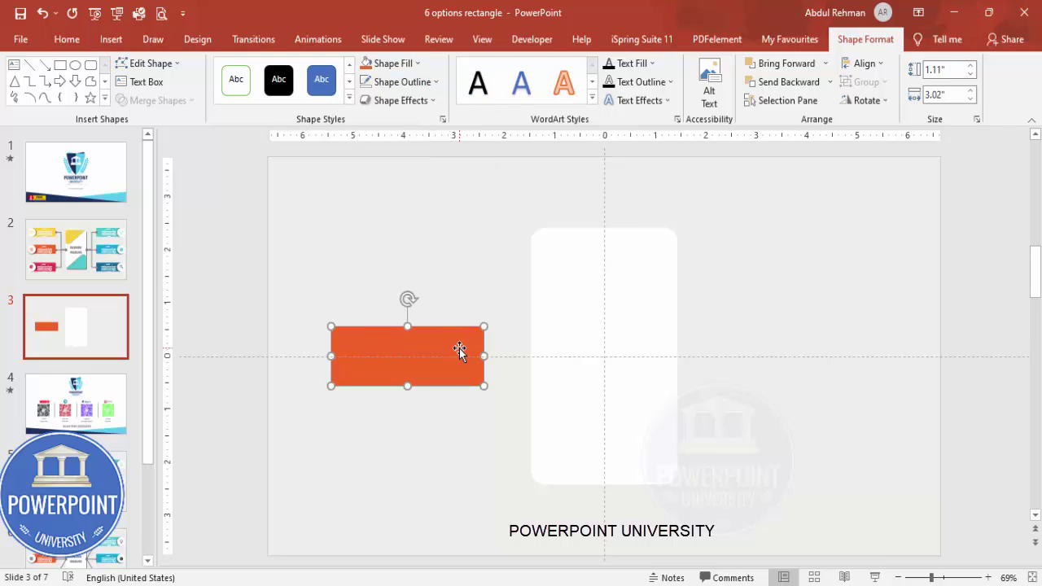
pyautogui.click(419, 428)
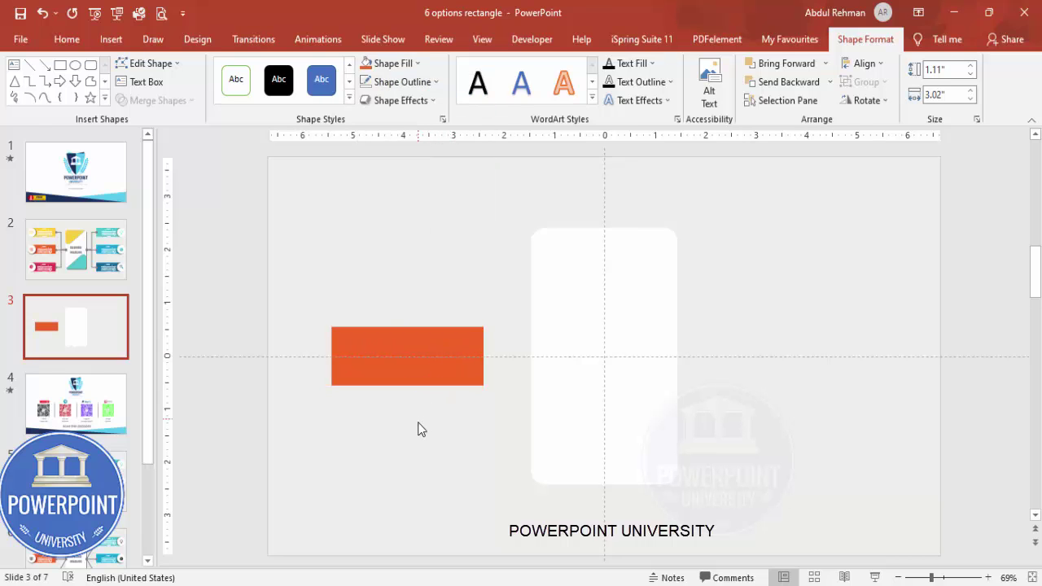
pyautogui.click(111, 39)
pyautogui.click(240, 93)
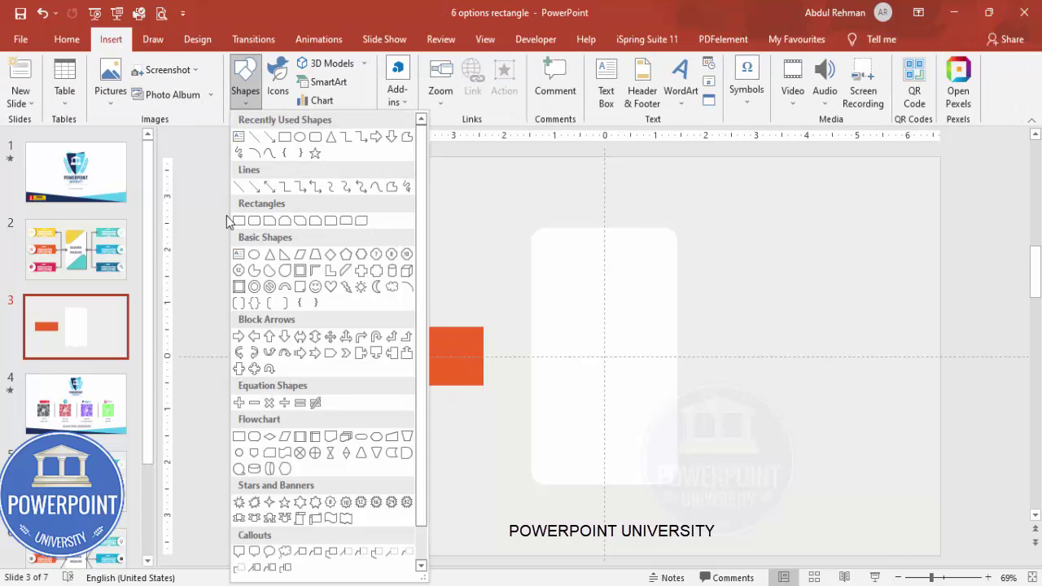
# Step: Draw a 1.11" circle over the orange bar's left end, matching the bar's height
pyautogui.click(256, 256)
pyautogui.moveTo(312, 328); pyautogui.dragTo(365, 384)
pyautogui.moveTo(310, 327); pyautogui.dragTo(312, 327)
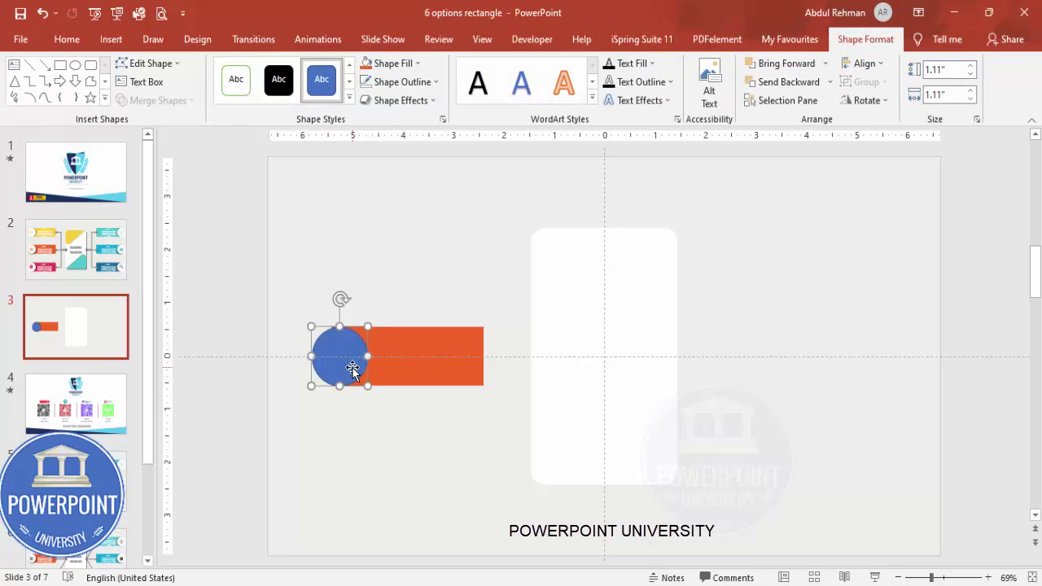
# Step: Give the circle no outline and a white fill, nudged slightly left
pyautogui.click(399, 82)
pyautogui.click(400, 255)
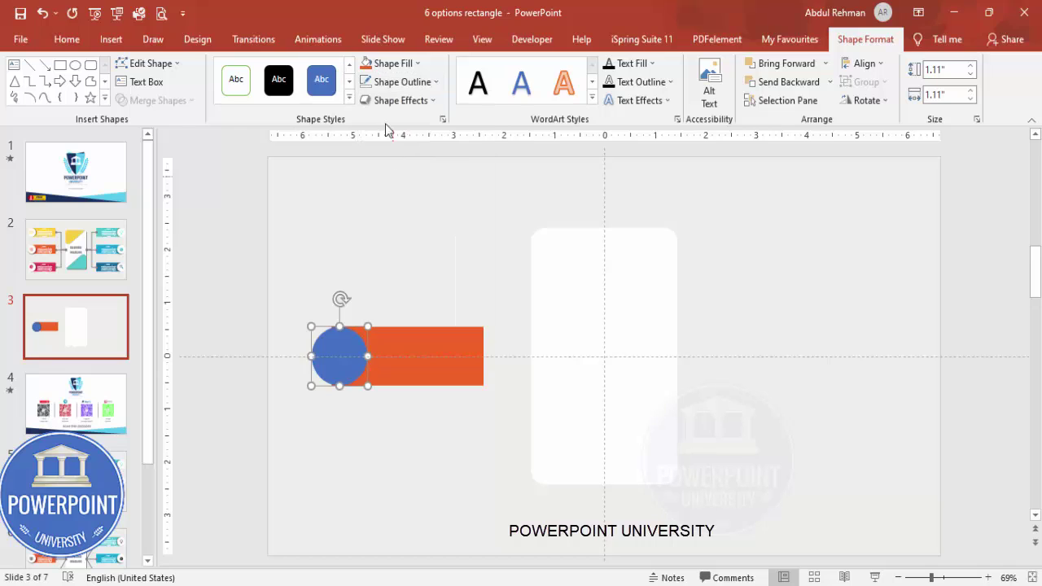
pyautogui.click(388, 65)
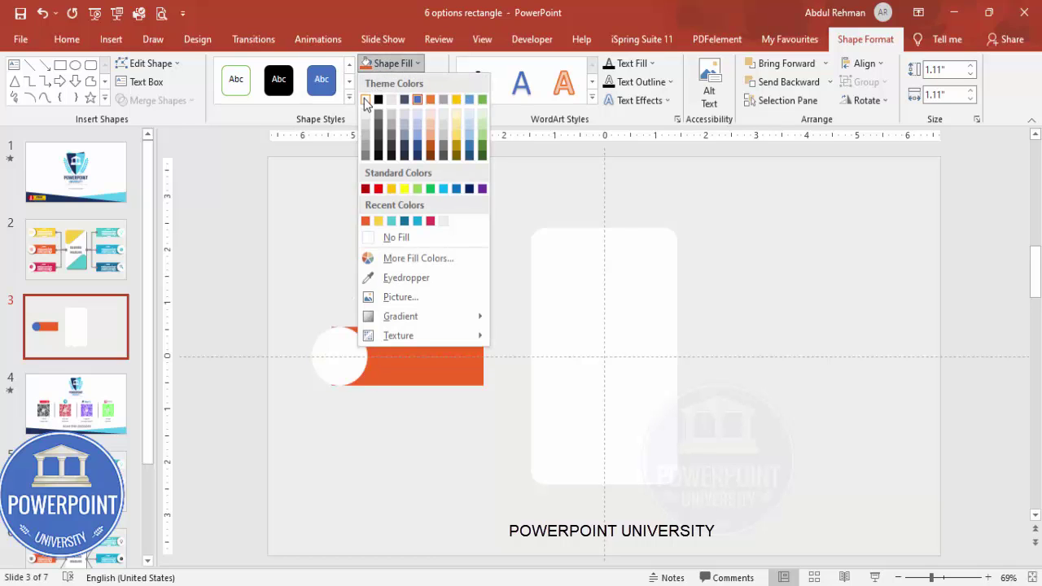
pyautogui.click(368, 96)
pyautogui.moveTo(330, 350); pyautogui.dragTo(327, 351)
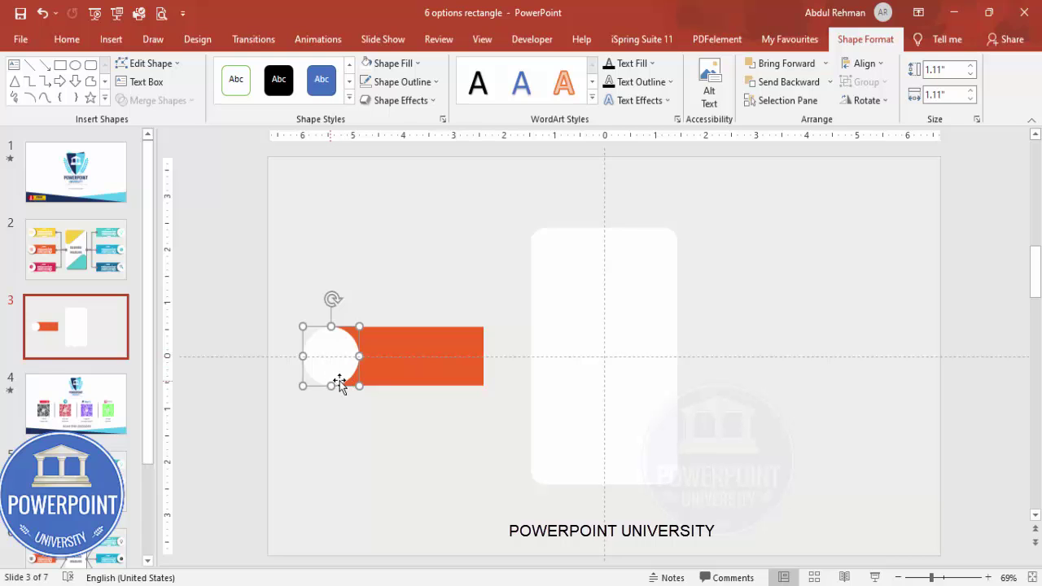
pyautogui.click(380, 406)
pyautogui.click(322, 346)
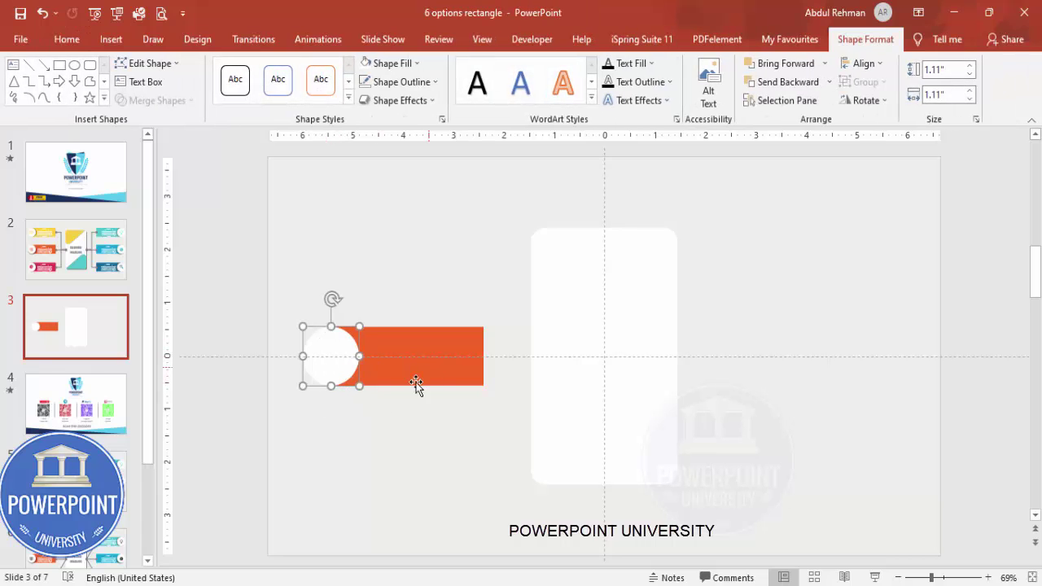
pyautogui.click(346, 407)
pyautogui.click(328, 338)
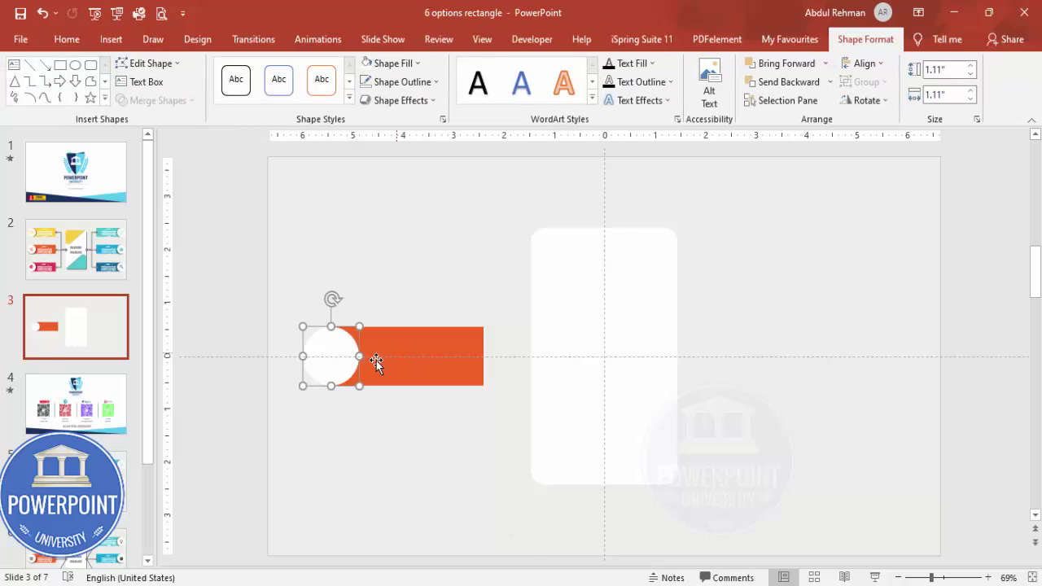
# Step: Duplicate the white circle down and right, and fill the copy black
pyautogui.moveTo(349, 363); pyautogui.dragTo(397, 382)
pyautogui.click(401, 65)
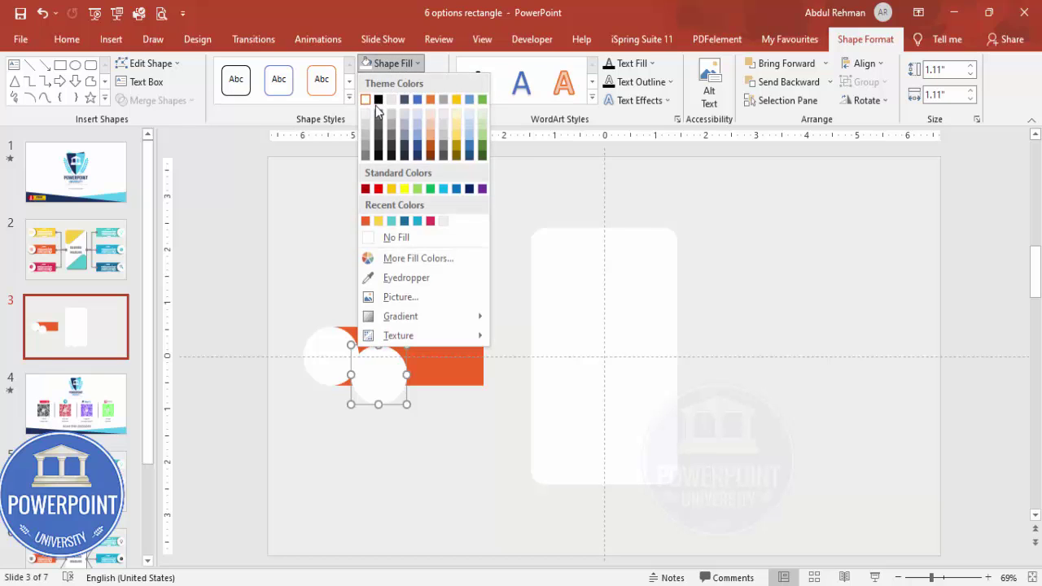
pyautogui.click(378, 101)
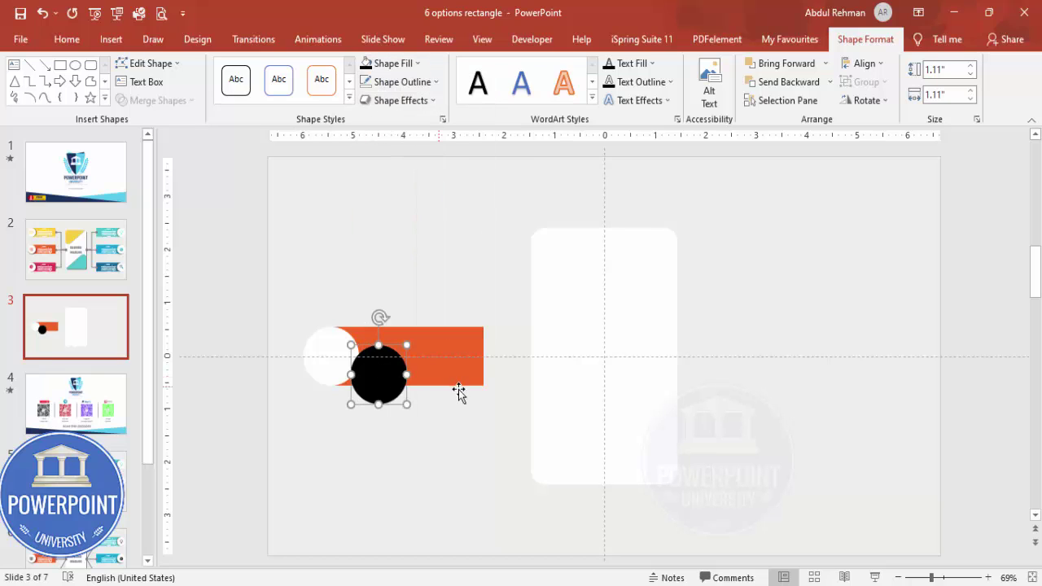
pyautogui.rightClick(388, 376)
pyautogui.press('Escape')
# Step: Set the black circle to 70% transparency and send it behind the white circle as a shadow
pyautogui.click(852, 236)
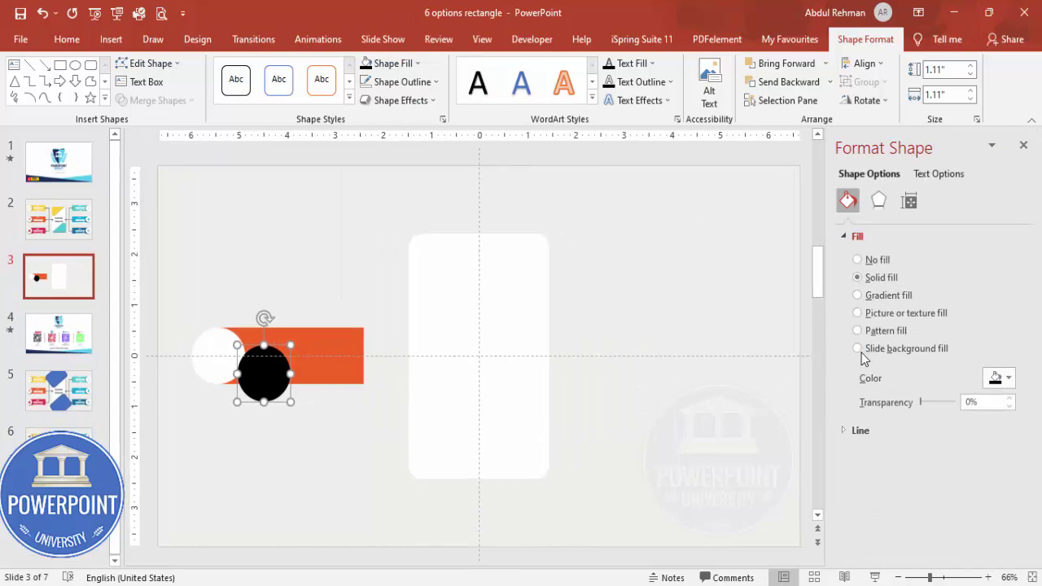
pyautogui.moveTo(920, 401); pyautogui.dragTo(945, 402)
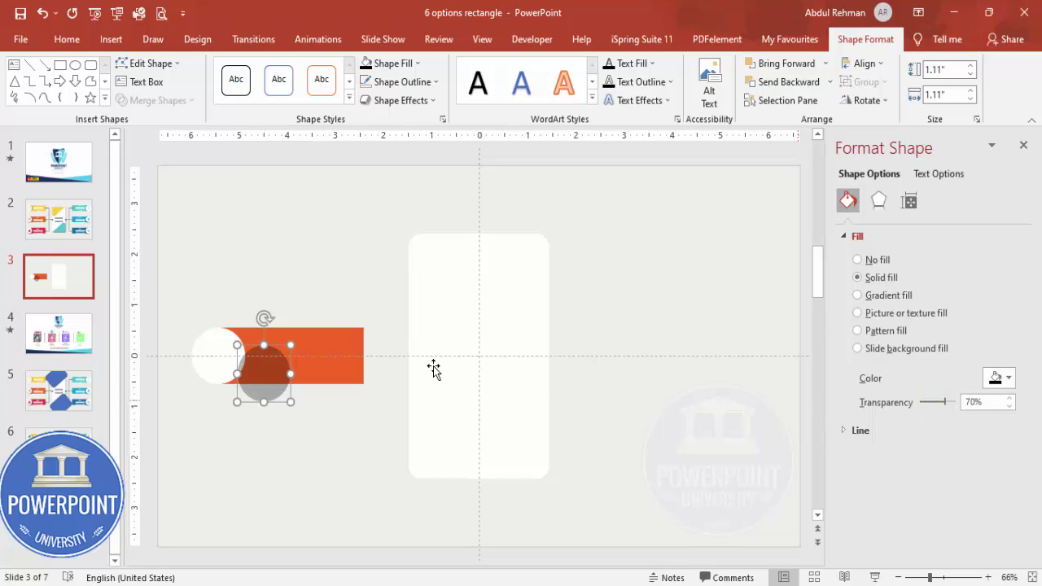
pyautogui.moveTo(266, 372); pyautogui.dragTo(224, 359)
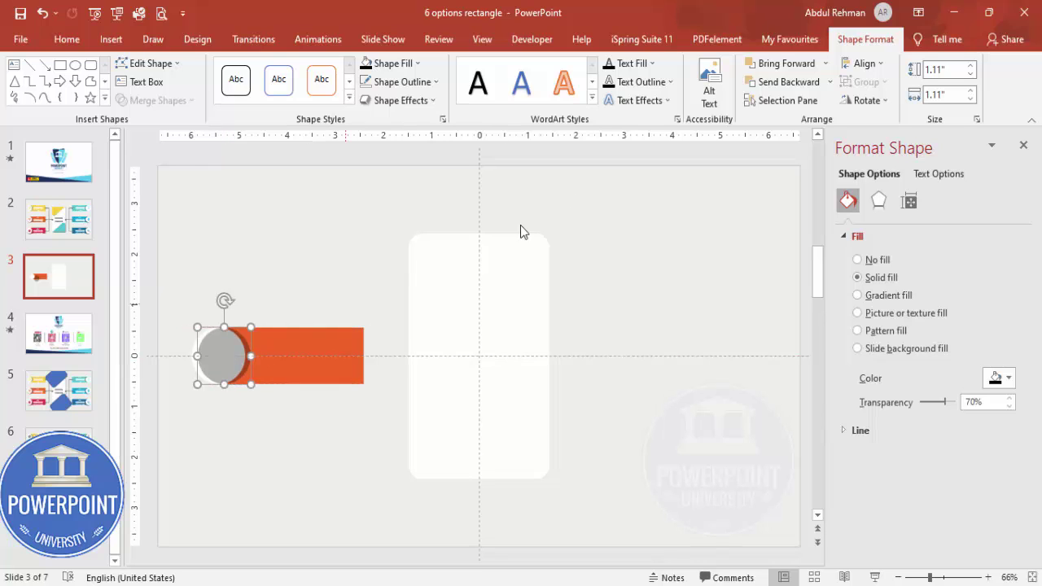
pyautogui.click(786, 82)
pyautogui.click(197, 267)
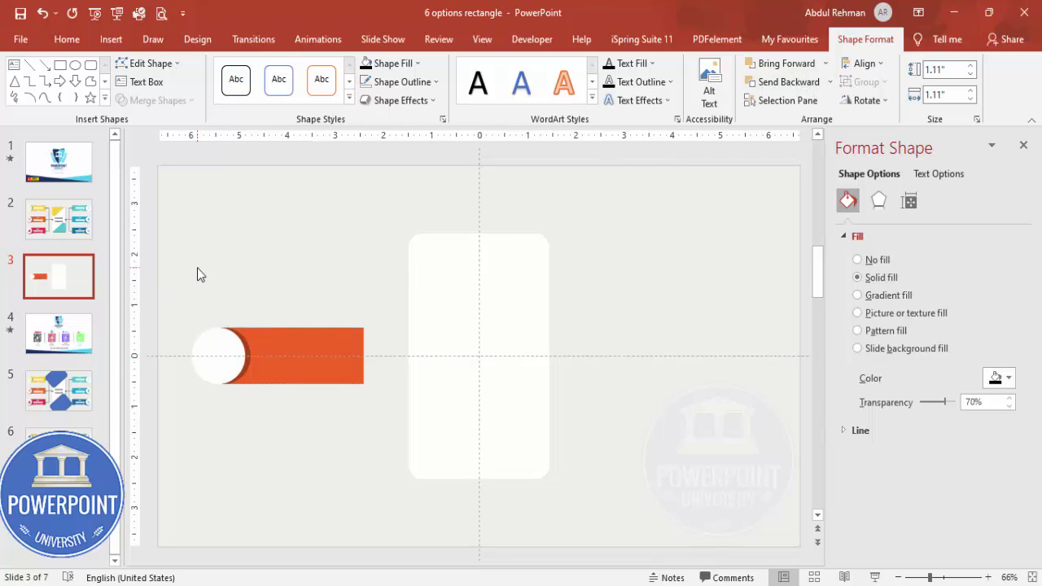
# Step: Group the bar and circles, then copy the group above and below the original
pyautogui.moveTo(383, 411); pyautogui.dragTo(150, 293)
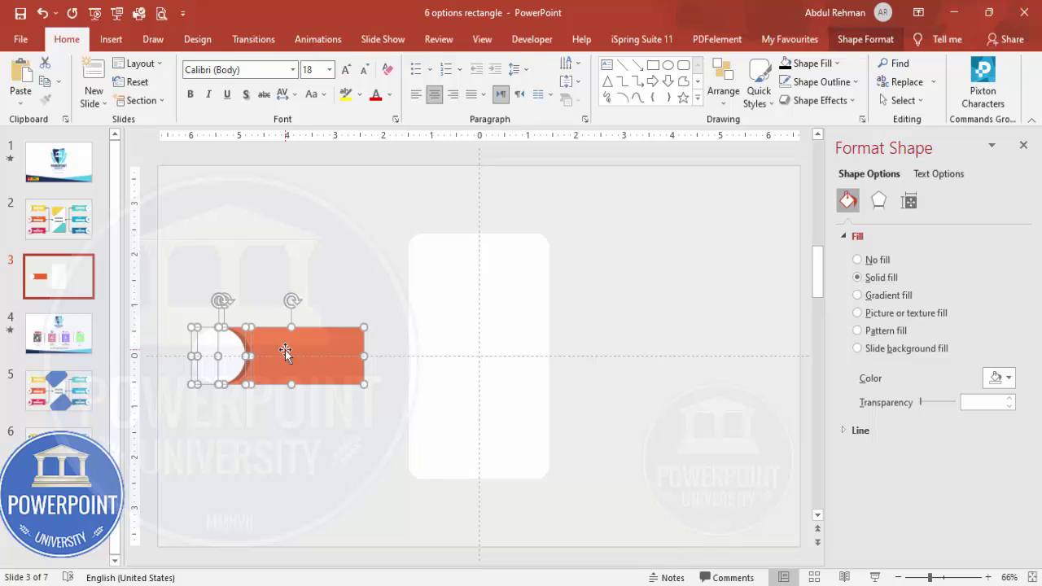
pyautogui.hotkey('ctrl', 'g')
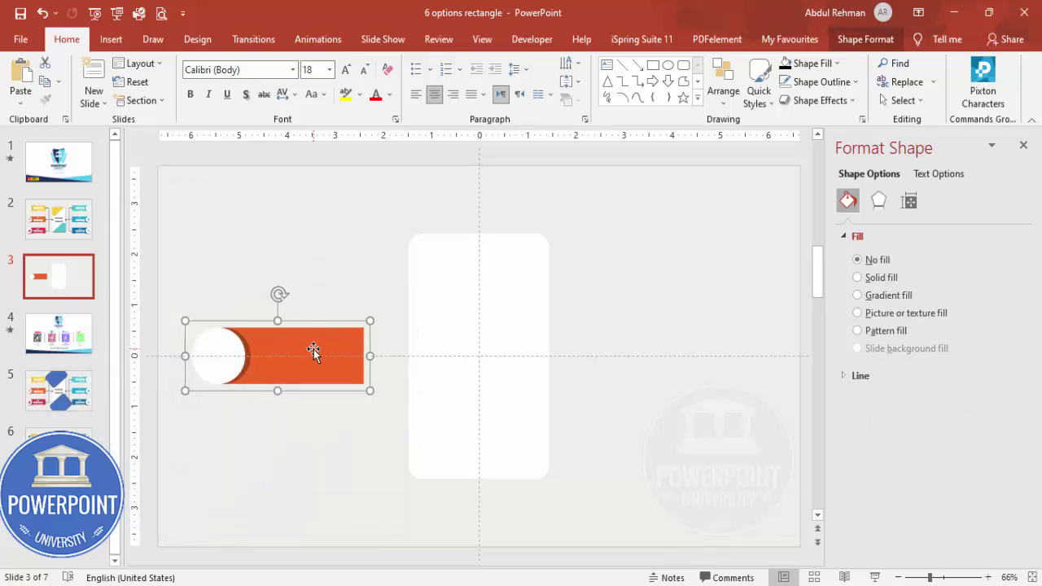
pyautogui.moveTo(305, 349); pyautogui.dragTo(305, 230)
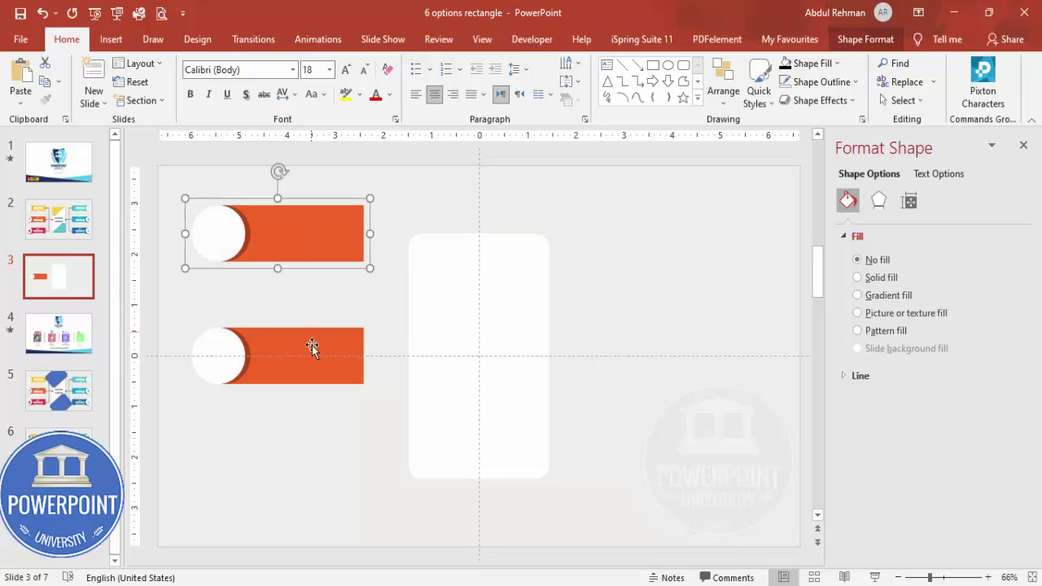
pyautogui.click(319, 343)
pyautogui.moveTo(320, 342); pyautogui.dragTo(312, 469)
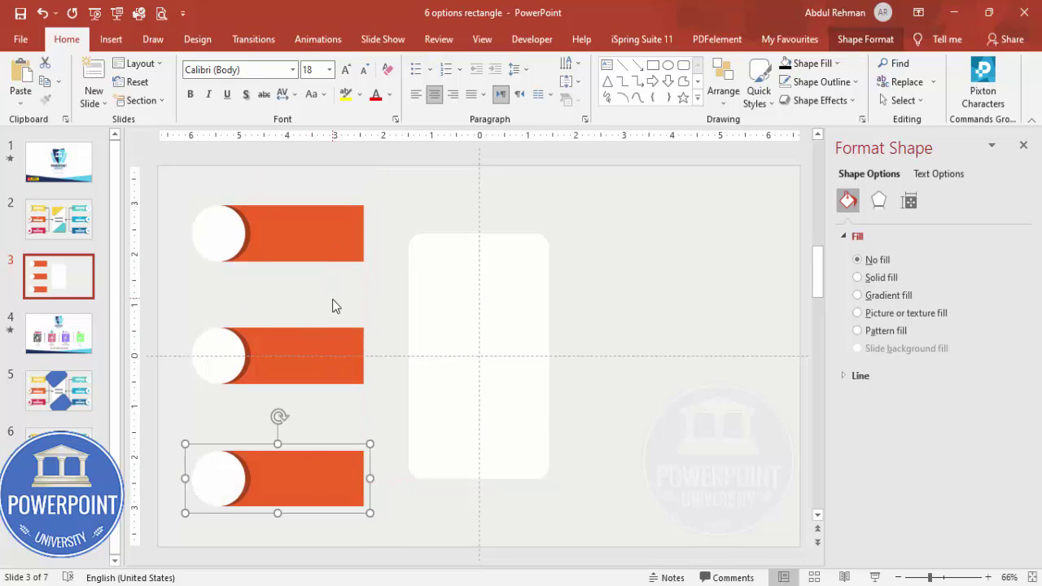
pyautogui.click(315, 230)
pyautogui.click(312, 232)
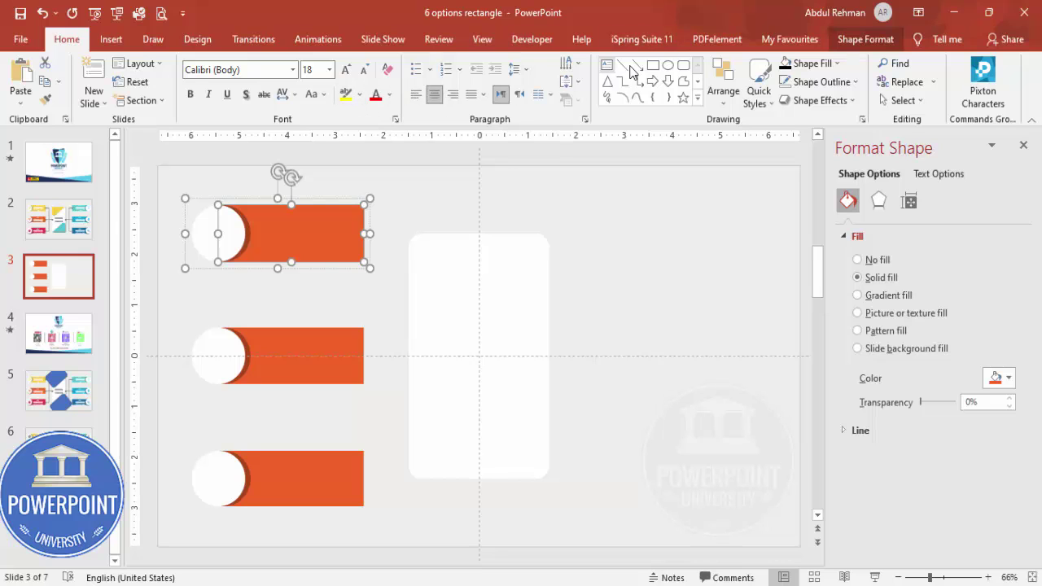
# Step: Fill the top bar yellow
pyautogui.click(865, 39)
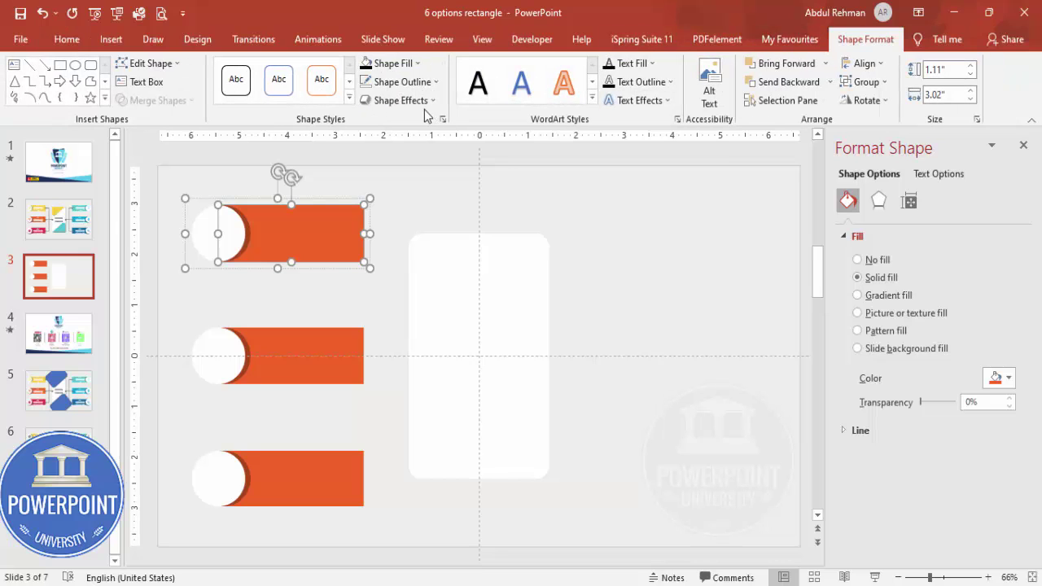
pyautogui.click(410, 65)
pyautogui.click(380, 222)
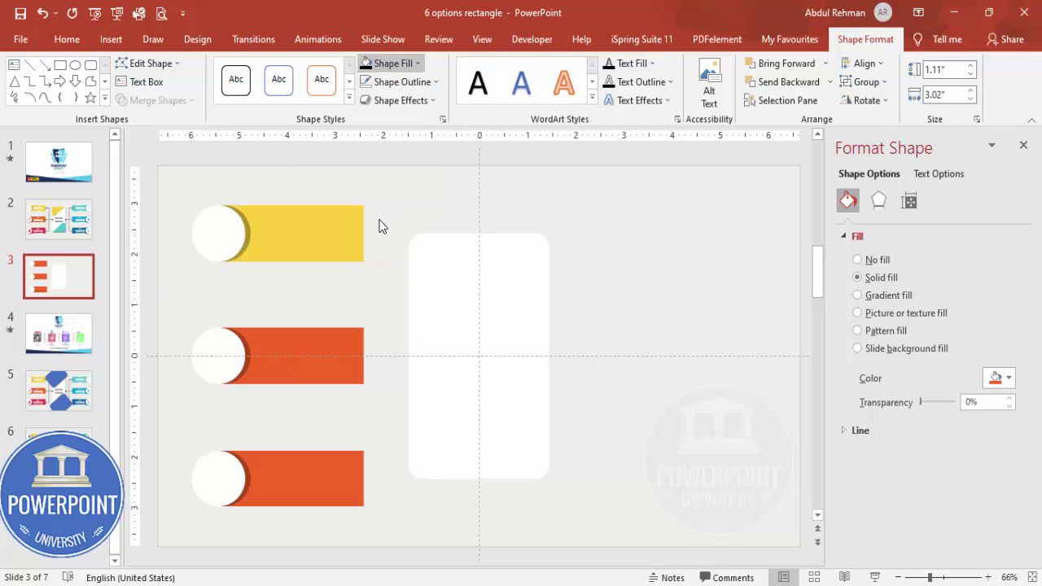
# Step: Fill the bottom bar crimson, then select the yellow, orange and crimson bars together
pyautogui.click(339, 458)
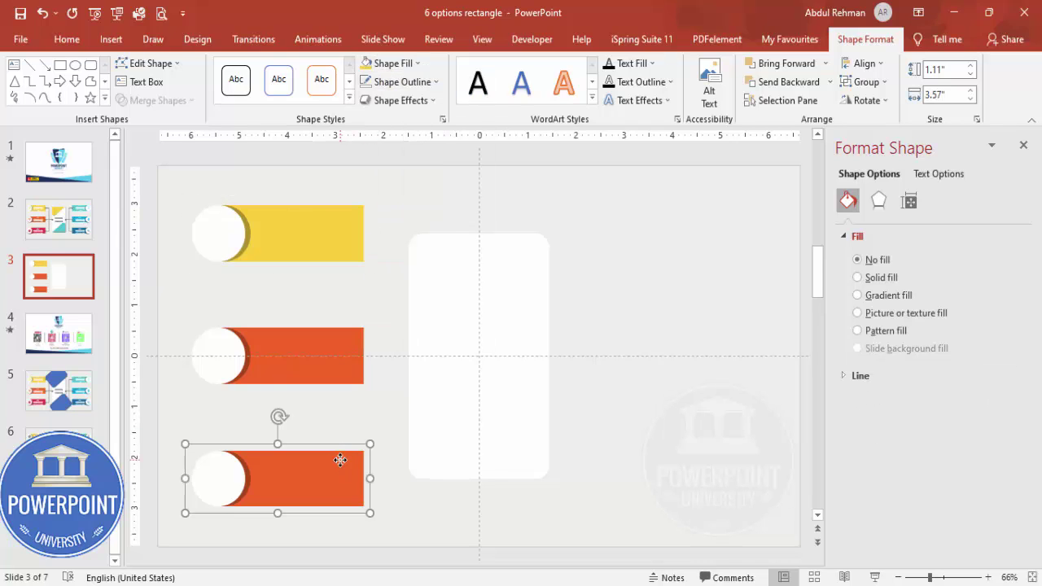
pyautogui.click(340, 462)
pyautogui.click(389, 63)
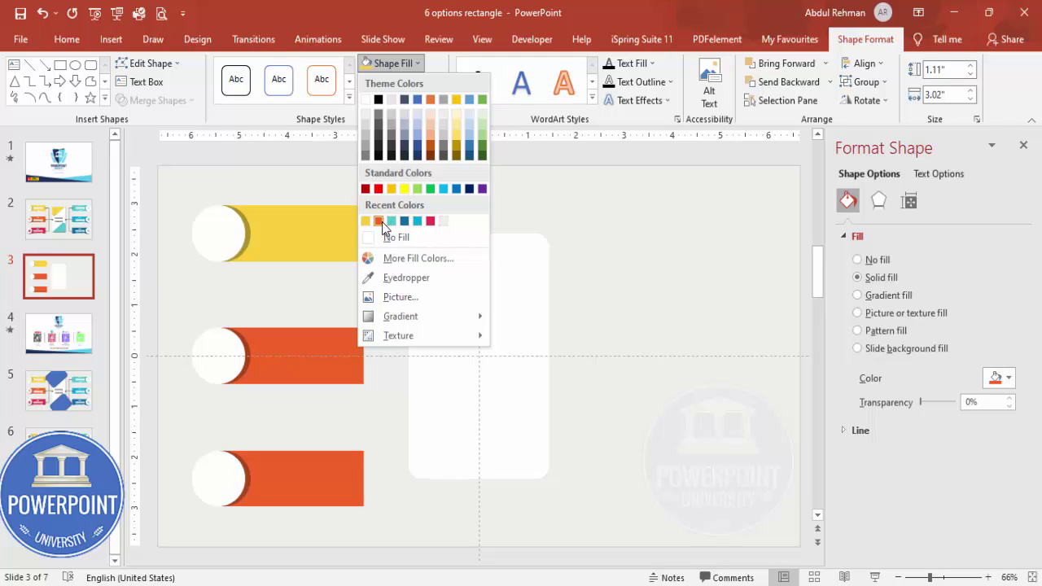
pyautogui.click(431, 221)
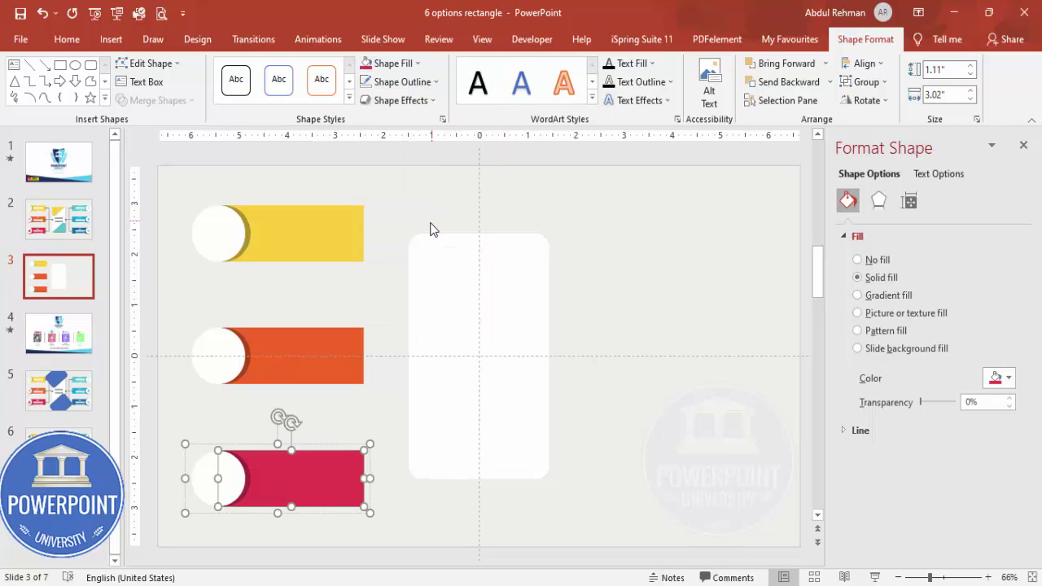
pyautogui.click(651, 316)
pyautogui.click(289, 241)
pyautogui.keyDown('shift'); pyautogui.click(297, 379); pyautogui.keyUp('shift')
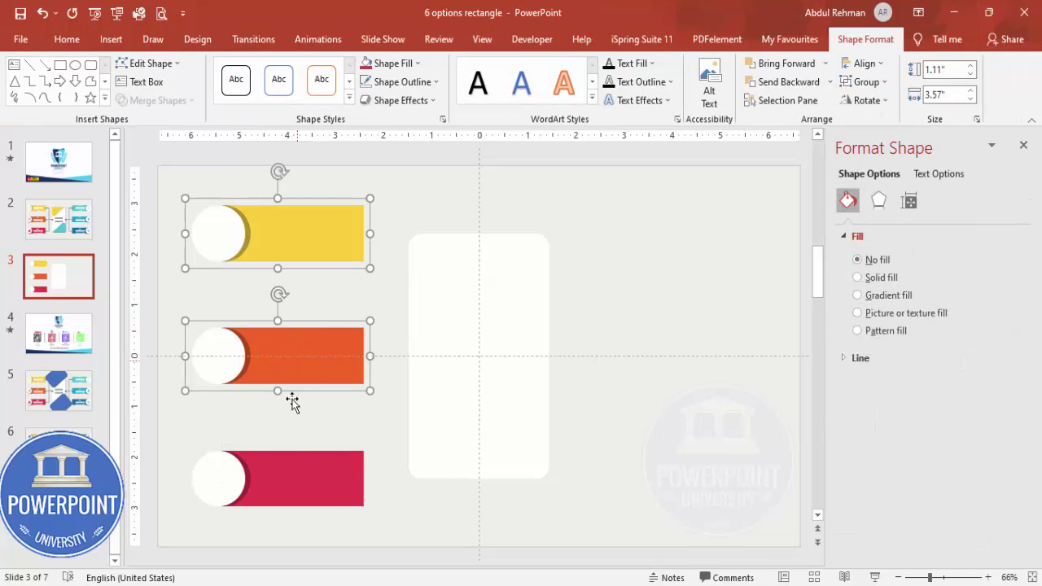
pyautogui.keyDown('shift'); pyautogui.click(298, 477); pyautogui.keyUp('shift')
# Step: Copy the three bars to the right of the card, flip them horizontally, and nudge right
pyautogui.moveTo(310, 478); pyautogui.dragTo(704, 467)
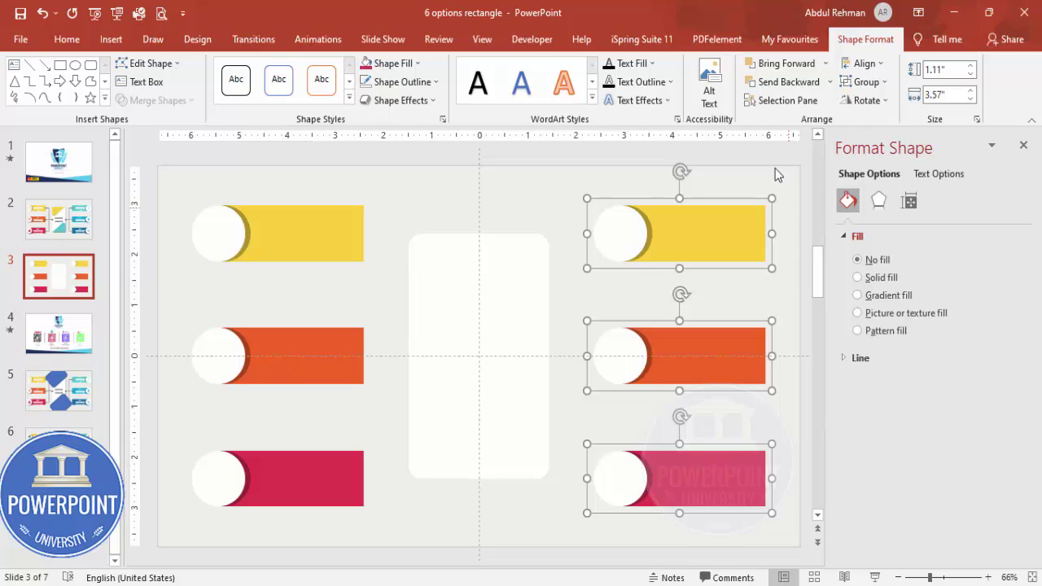
pyautogui.click(864, 100)
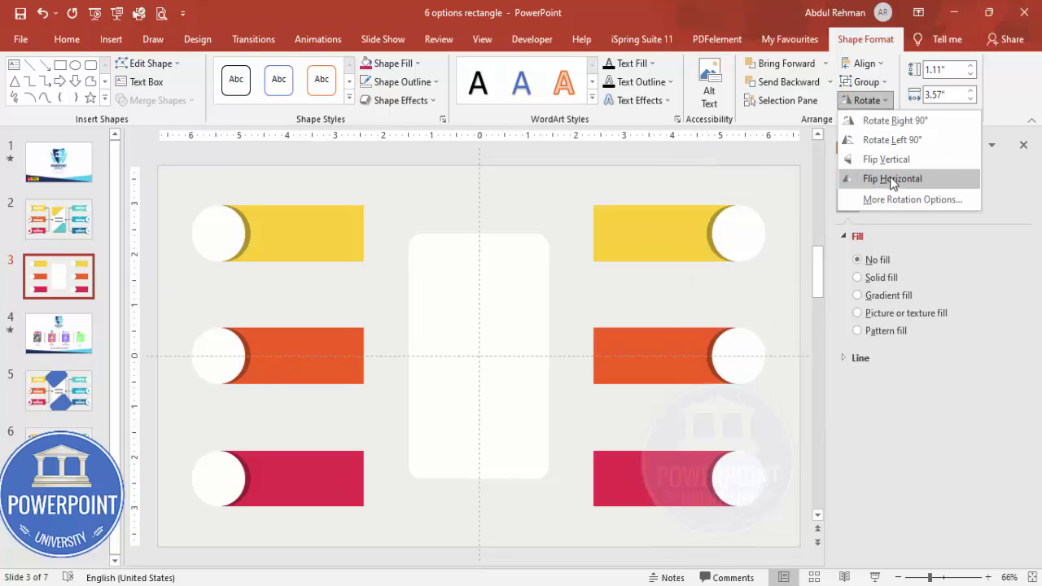
pyautogui.click(895, 178)
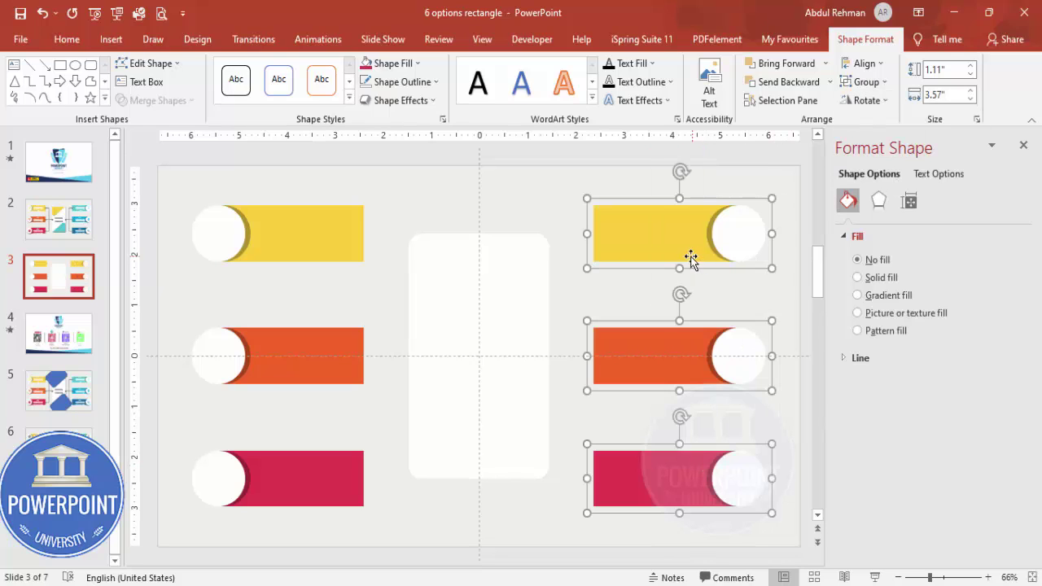
pyautogui.press('Right')
pyautogui.press('Right')
pyautogui.press('Right')
pyautogui.press('Right')
pyautogui.press('Right')
pyautogui.press('Right')
pyautogui.press('Right')
pyautogui.press('Right')
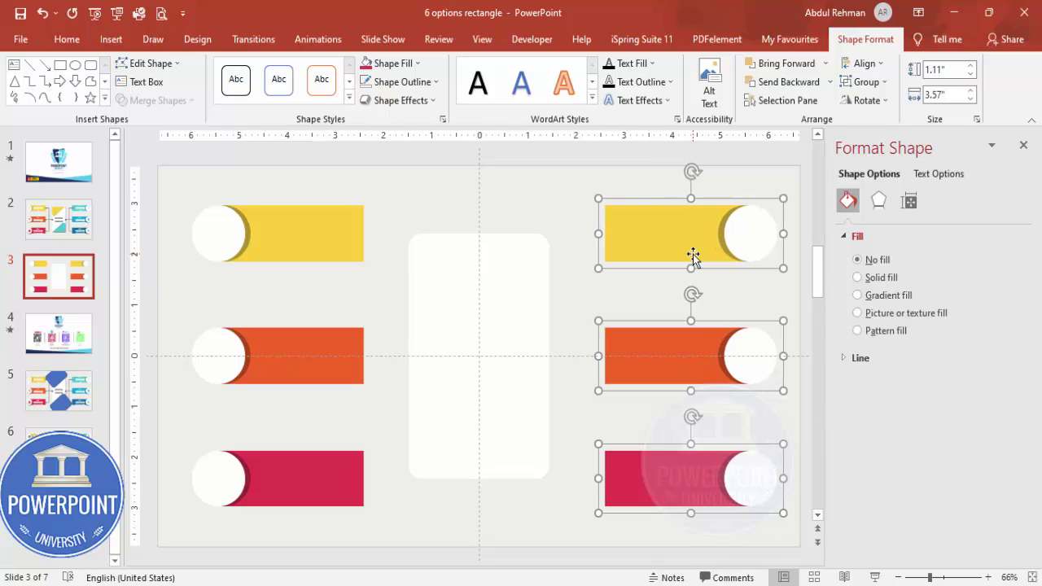
pyautogui.press('Right')
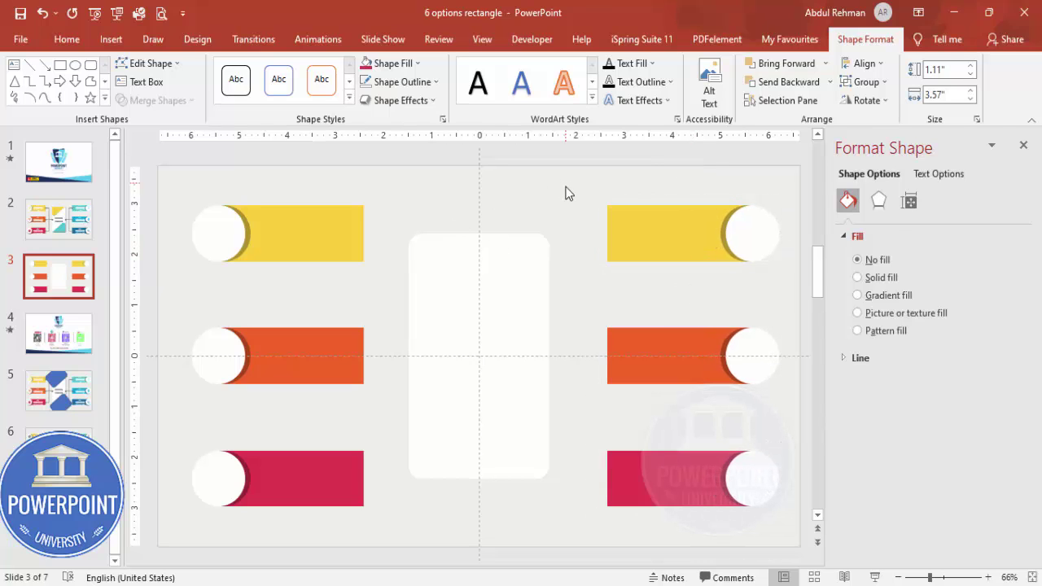
# Step: Draw an elbow connector from the yellow bar's right end to the card's left midpoint
pyautogui.click(567, 273)
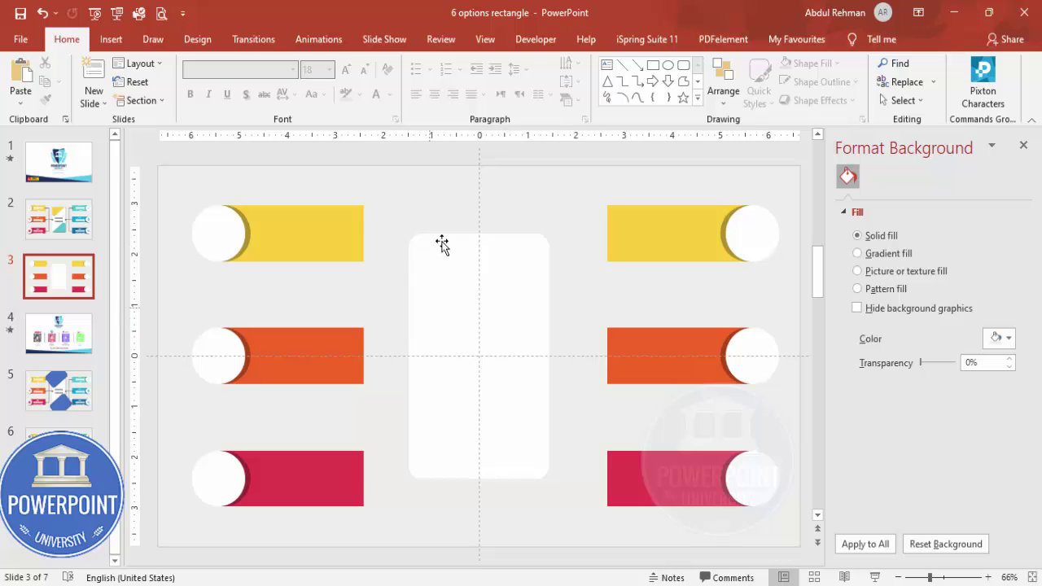
pyautogui.click(122, 39)
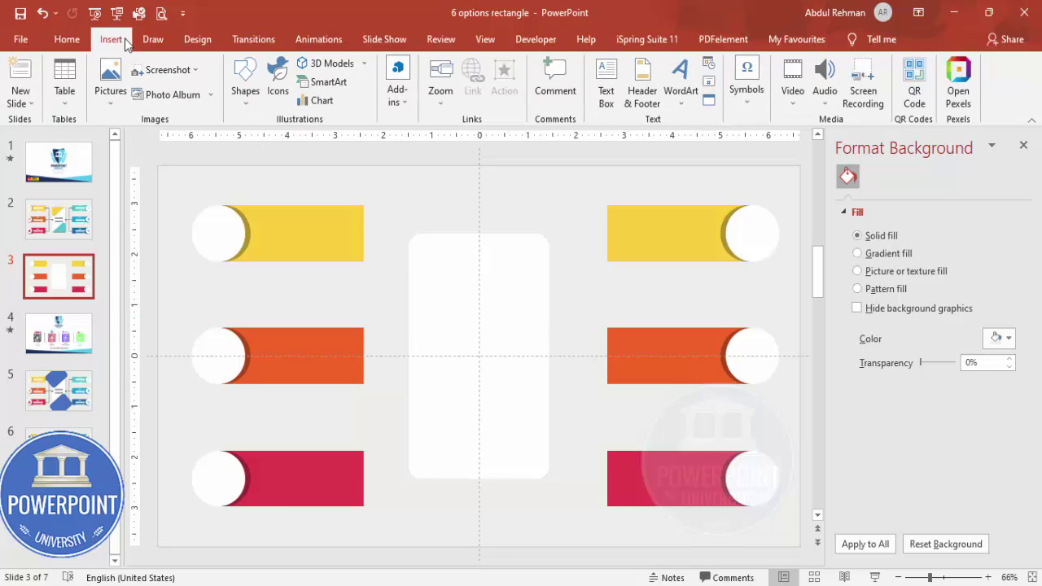
pyautogui.click(244, 81)
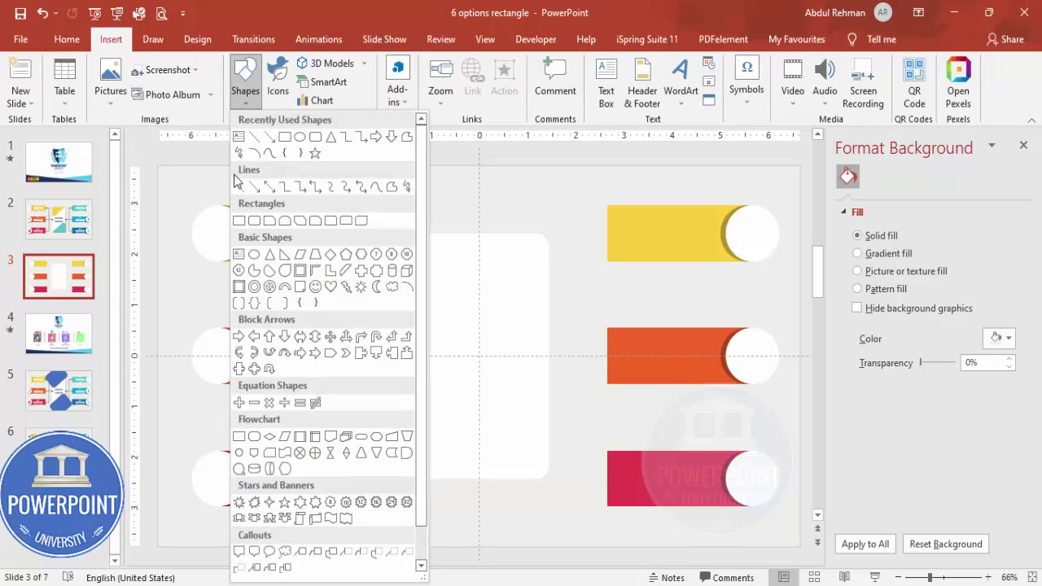
pyautogui.click(286, 193)
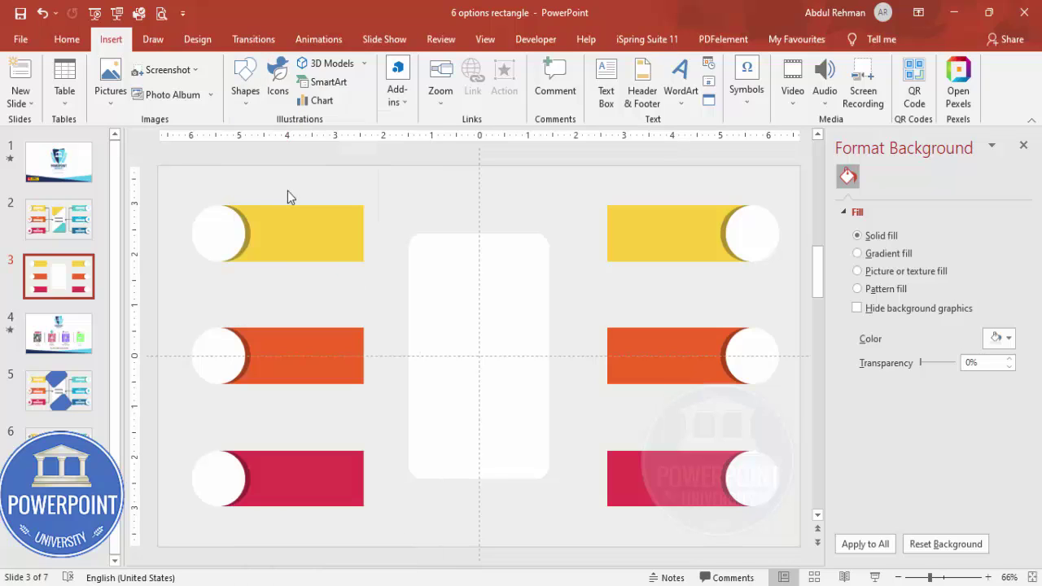
pyautogui.moveTo(407, 354); pyautogui.dragTo(362, 232)
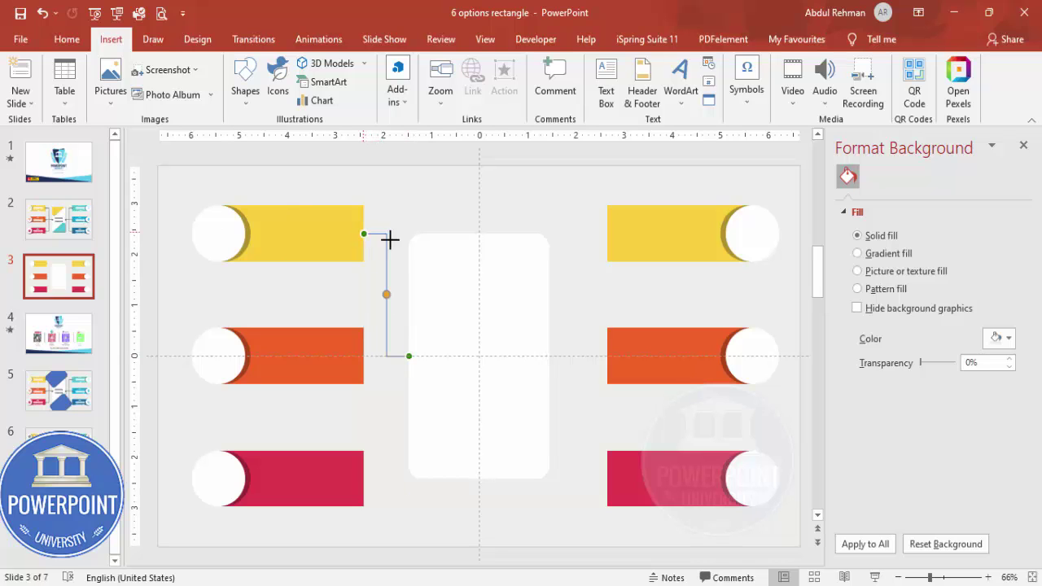
# Step: Change the elbow connector's line colour to grey
pyautogui.click(403, 82)
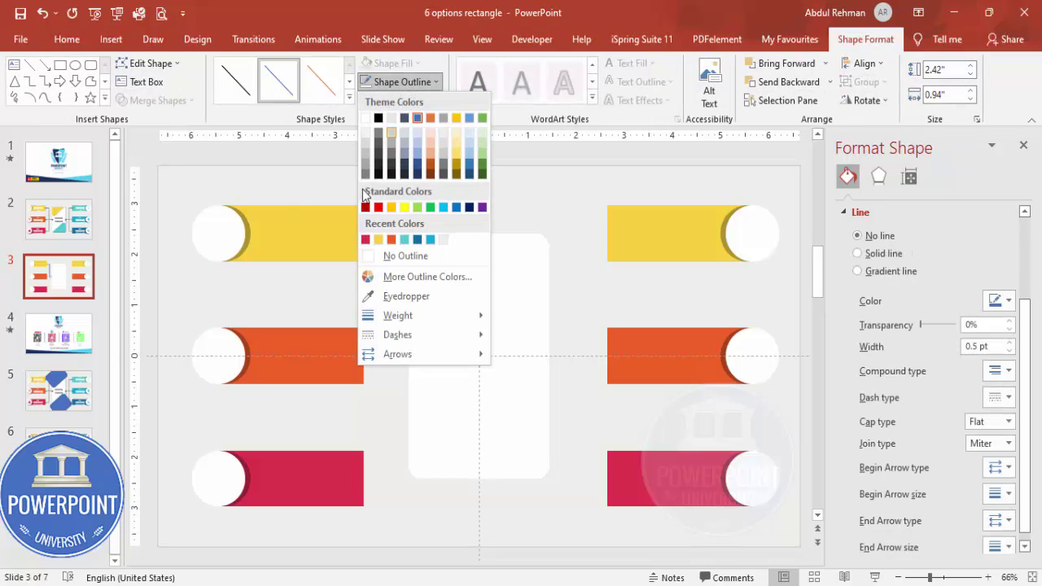
pyautogui.click(378, 119)
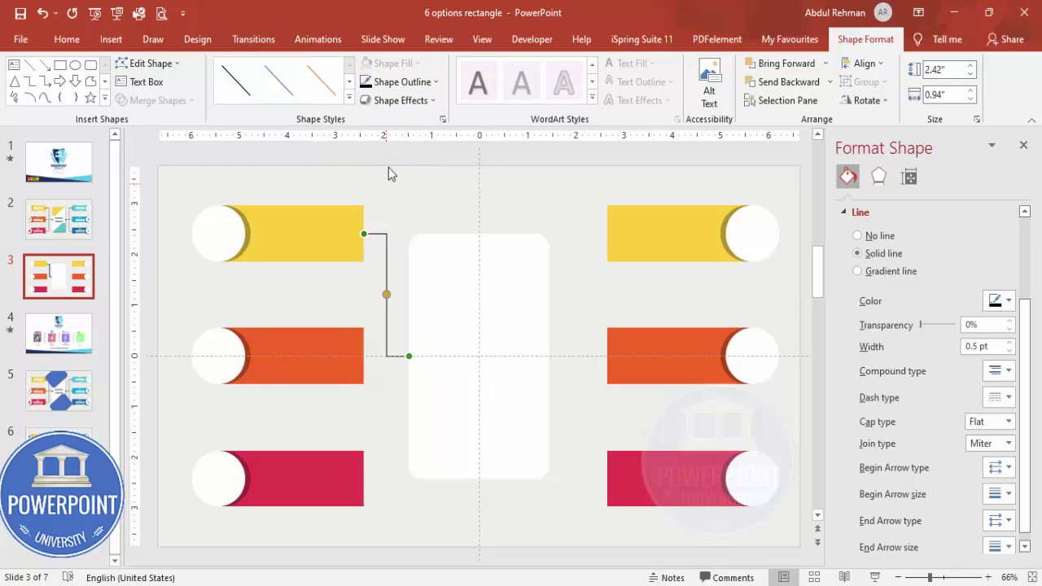
pyautogui.click(403, 81)
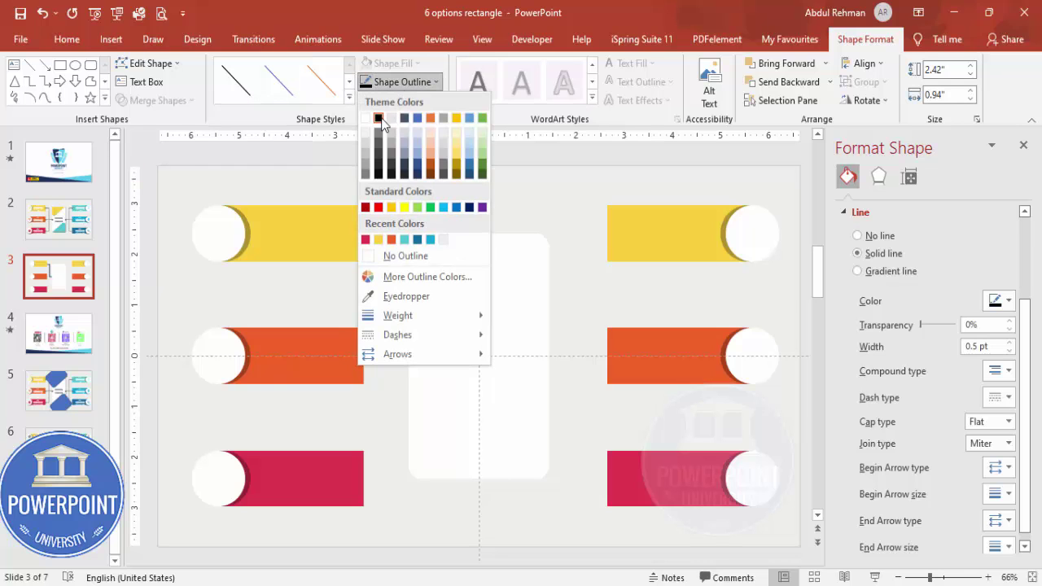
pyautogui.click(363, 173)
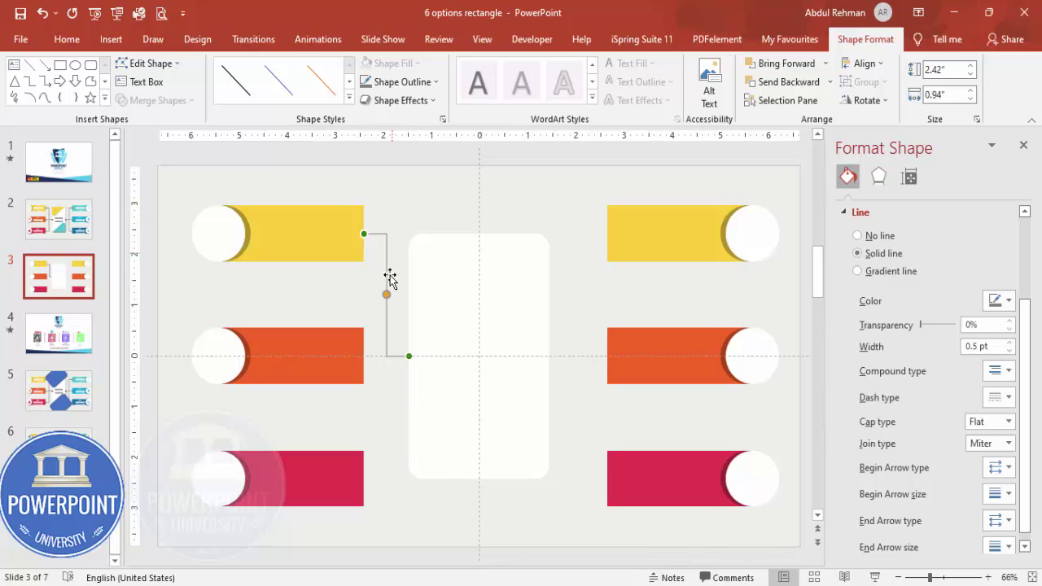
# Step: Duplicate the connector to join the crimson bar to the card's left midpoint, deleting the extra copy
pyautogui.moveTo(407, 358); pyautogui.dragTo(416, 368)
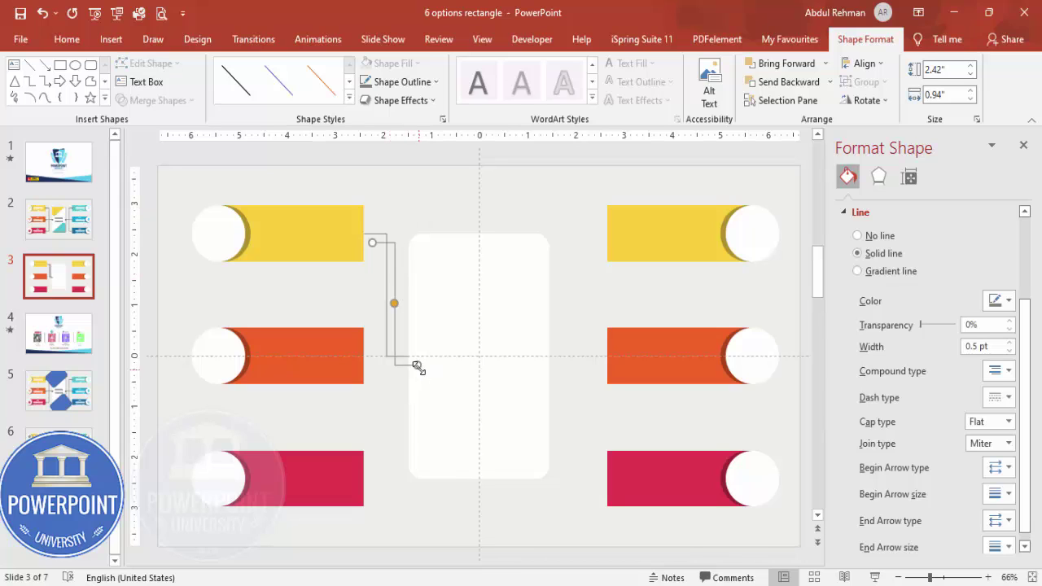
pyautogui.moveTo(373, 244); pyautogui.dragTo(365, 479)
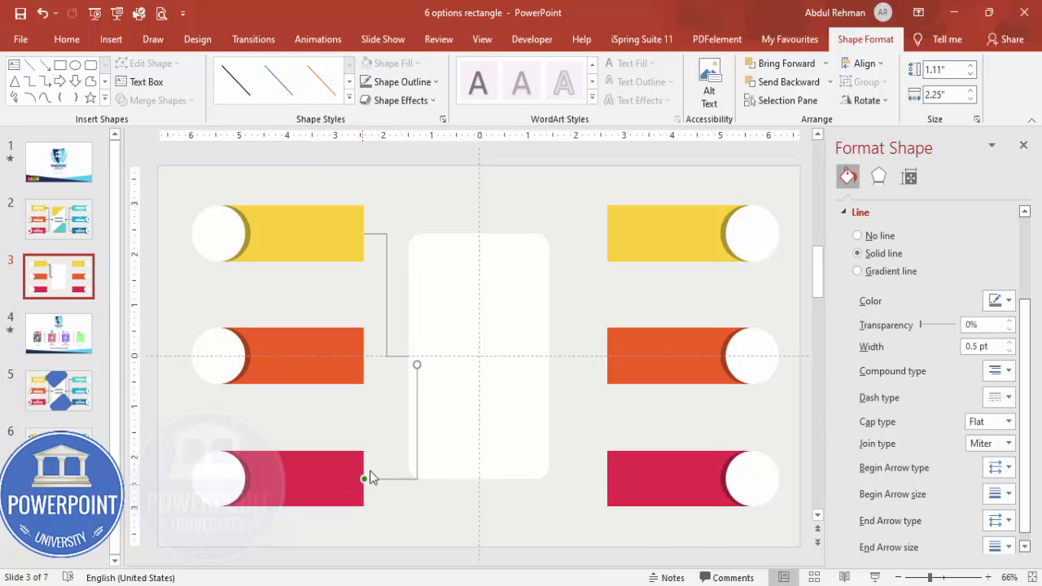
pyautogui.moveTo(415, 364); pyautogui.dragTo(409, 355)
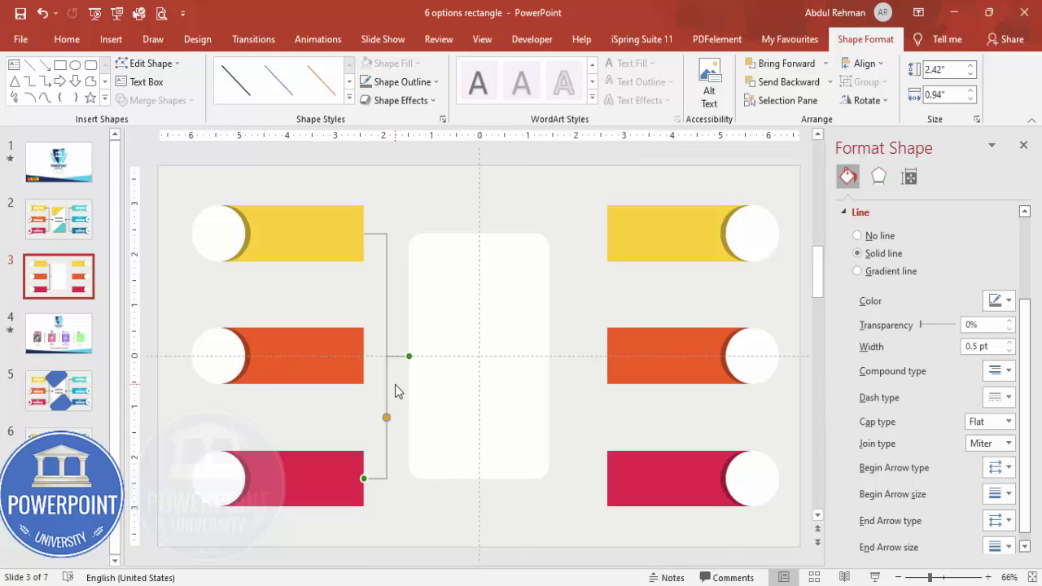
pyautogui.hotkey('ctrl', 'z')
pyautogui.moveTo(364, 553); pyautogui.dragTo(364, 307)
pyautogui.scroll(1, 434, 487)
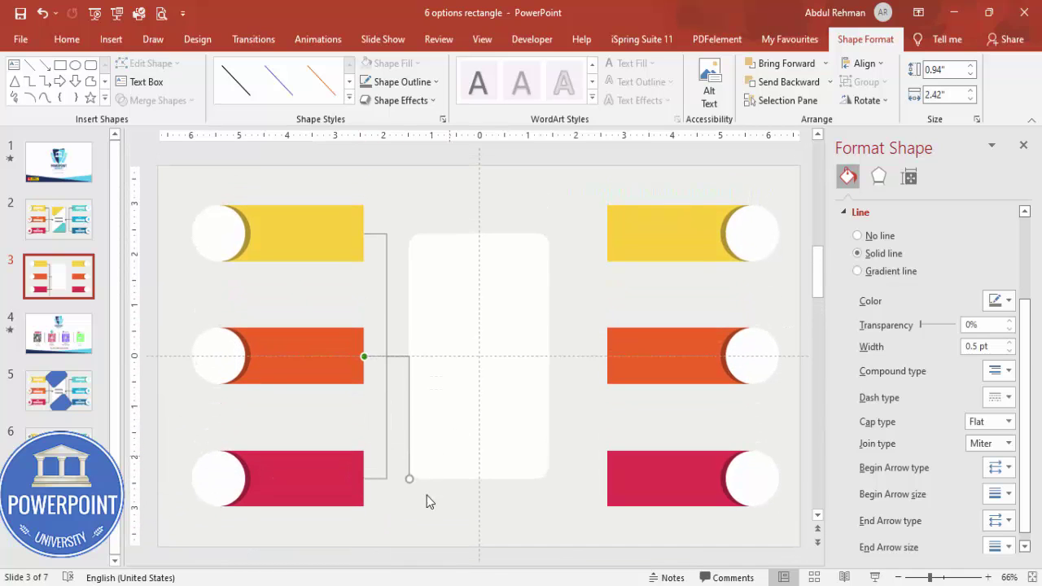
pyautogui.moveTo(409, 480); pyautogui.dragTo(371, 396)
pyautogui.click(427, 495)
pyautogui.click(370, 358)
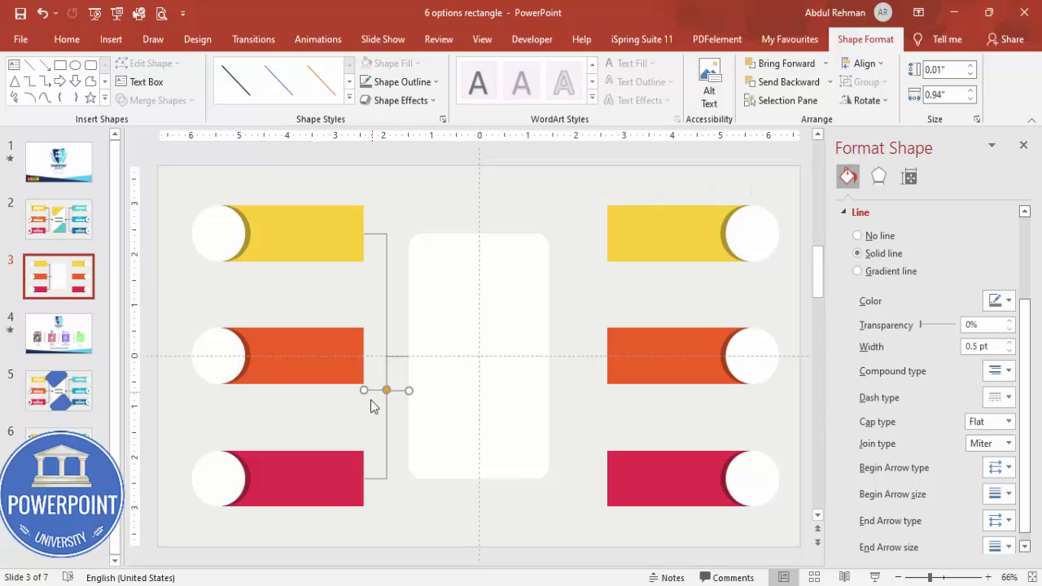
pyautogui.press('Delete')
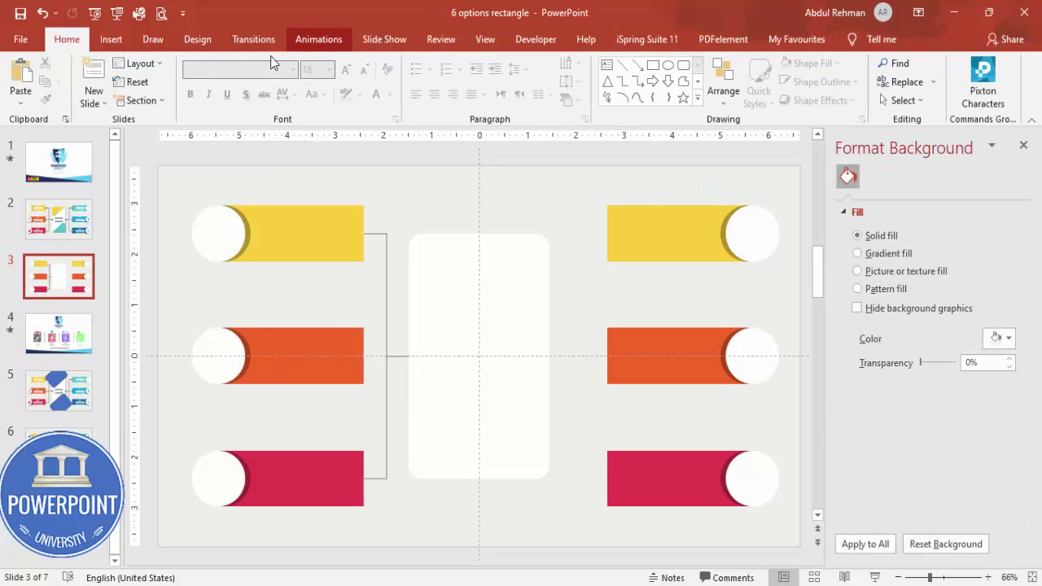
# Step: Draw a straight line linking the card's right midpoint to the right orange bar
pyautogui.click(112, 41)
pyautogui.click(245, 81)
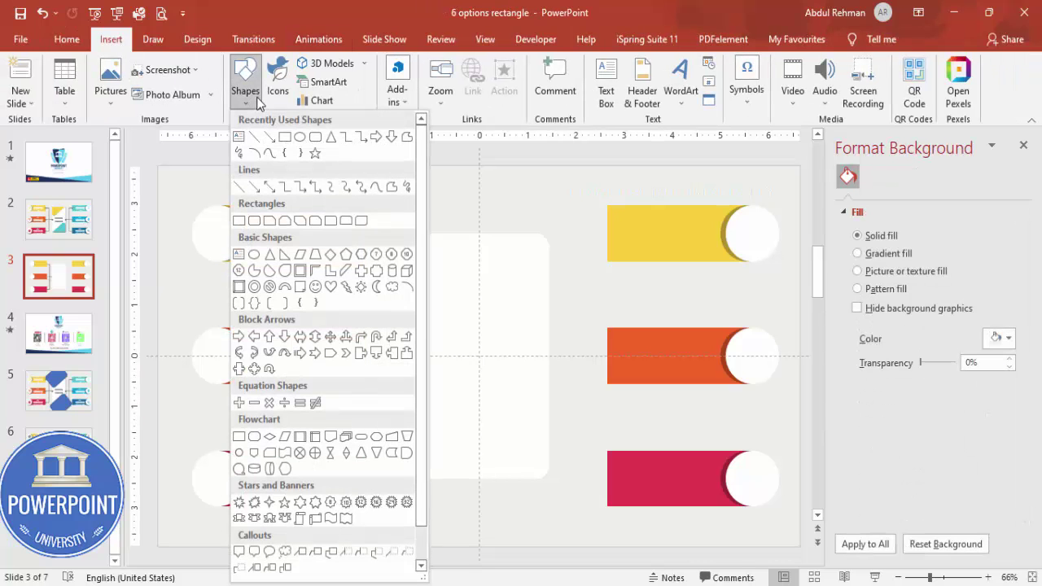
pyautogui.click(250, 190)
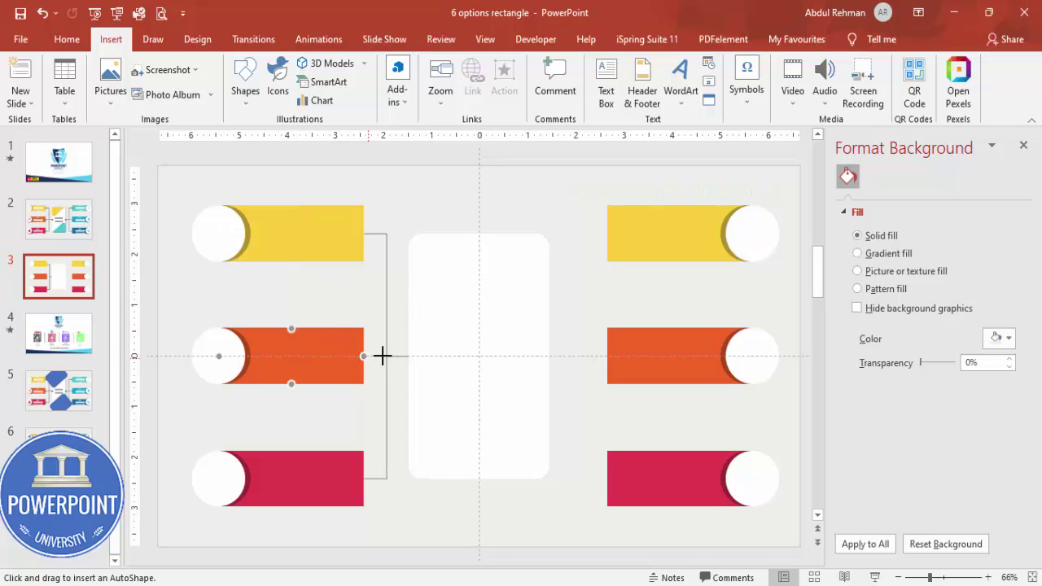
pyautogui.moveTo(409, 356); pyautogui.dragTo(363, 355)
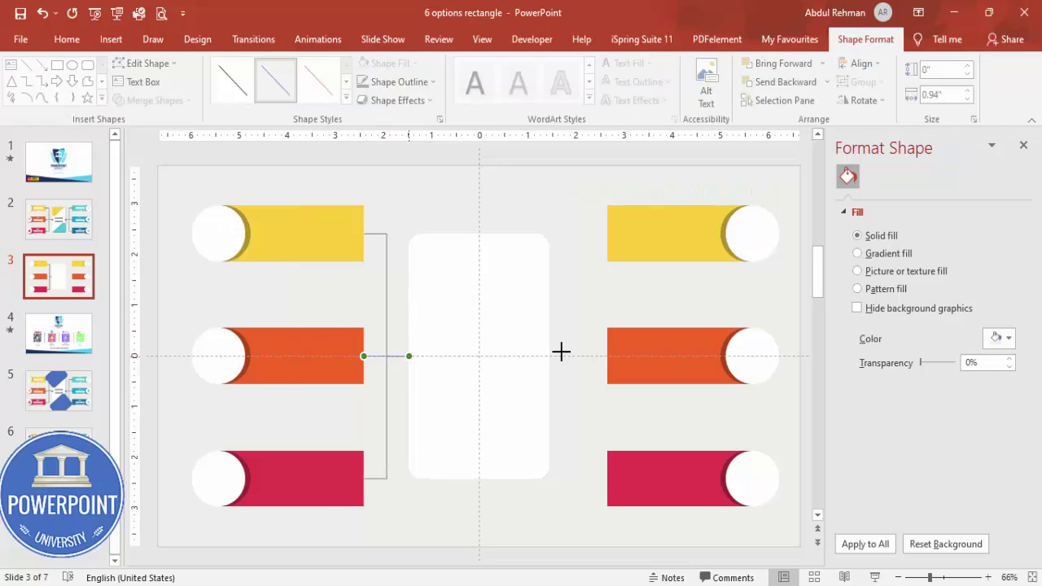
pyautogui.click(542, 177)
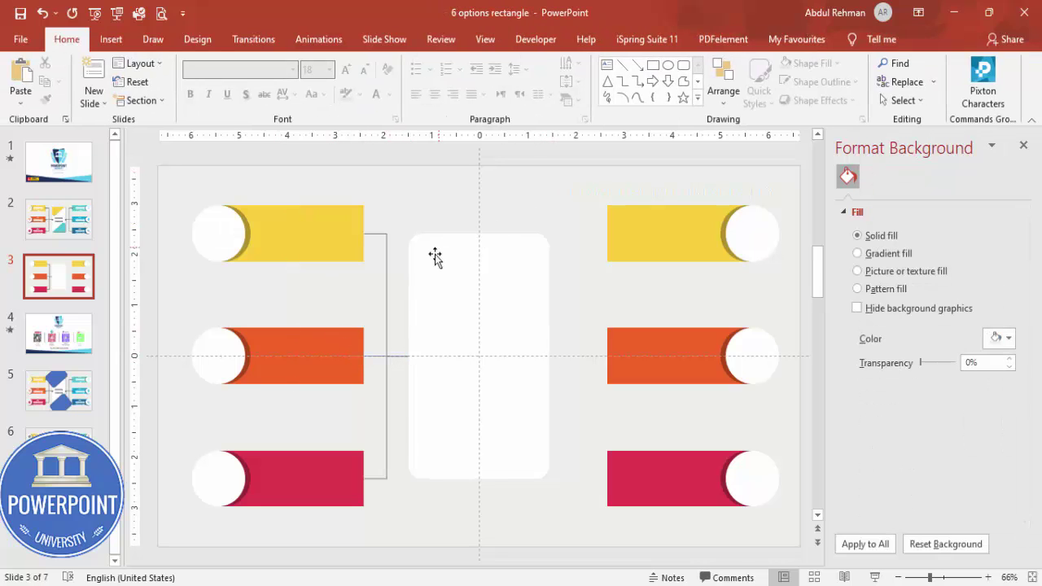
pyautogui.click(369, 356)
pyautogui.moveTo(369, 356); pyautogui.dragTo(607, 355)
pyautogui.moveTo(372, 365); pyautogui.dragTo(549, 356)
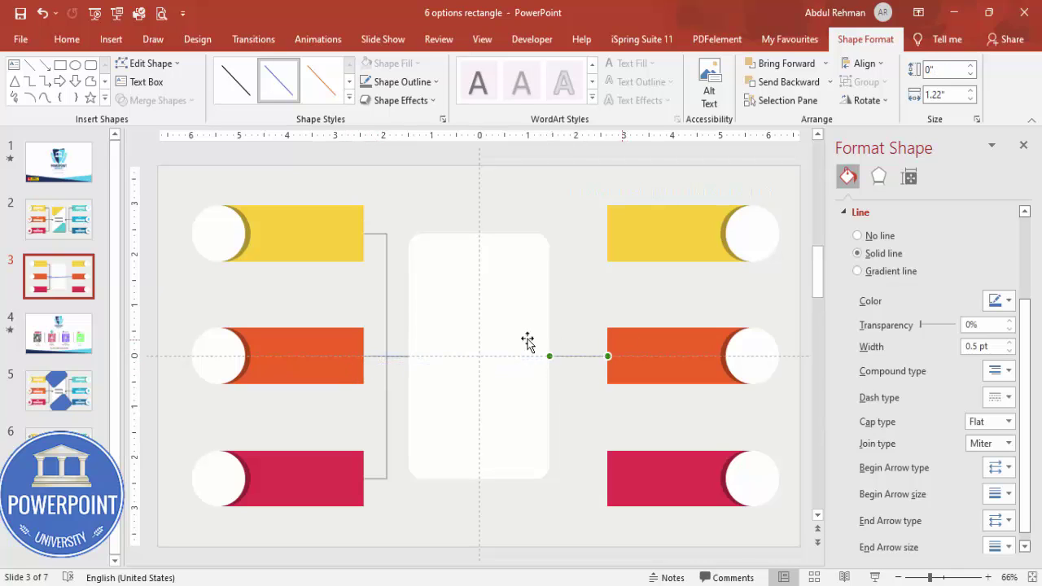
# Step: Move the left elbow connector over to join the right yellow bar to the card's right midpoint
pyautogui.click(383, 257)
pyautogui.moveTo(391, 259); pyautogui.dragTo(549, 355)
pyautogui.moveTo(476, 492); pyautogui.dragTo(476, 550)
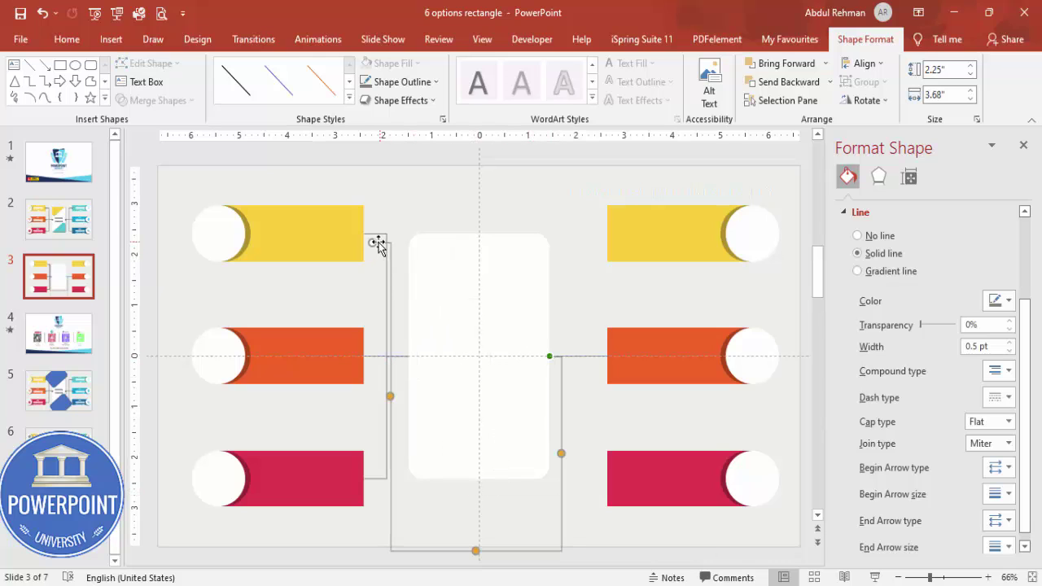
pyautogui.moveTo(372, 241); pyautogui.dragTo(608, 234)
# Step: Duplicate that connector and reattach its ends to the right red bar and the centre line
pyautogui.hotkey('ctrl', 'd')
pyautogui.moveTo(733, 358); pyautogui.dragTo(553, 355)
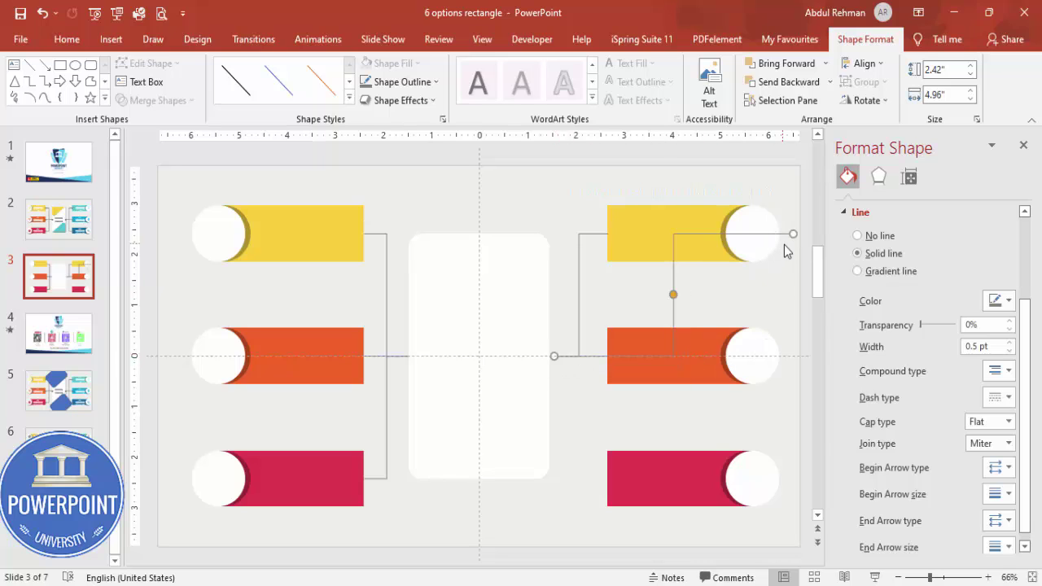
pyautogui.moveTo(793, 233); pyautogui.dragTo(548, 355)
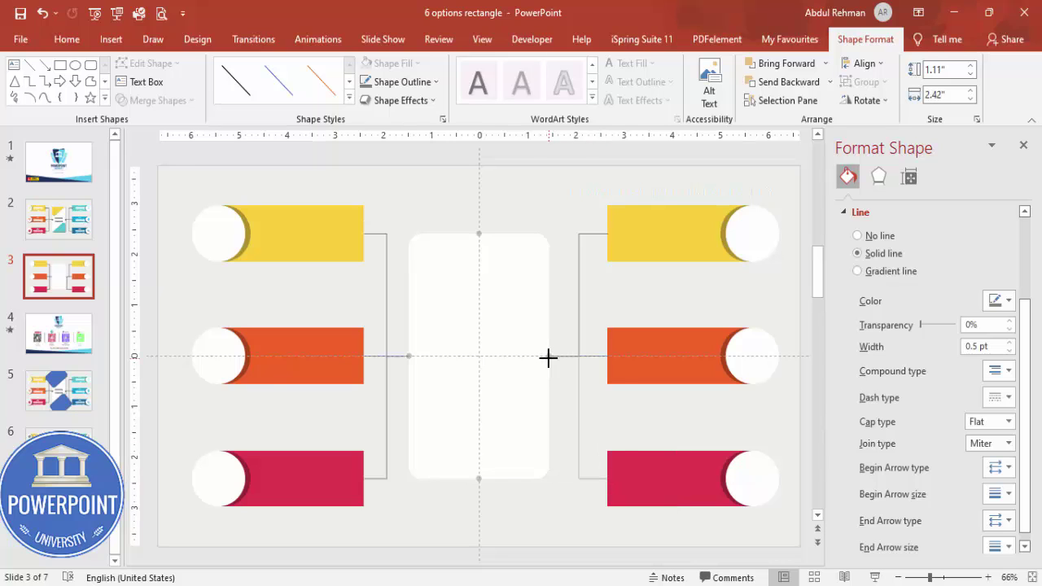
pyautogui.click(604, 418)
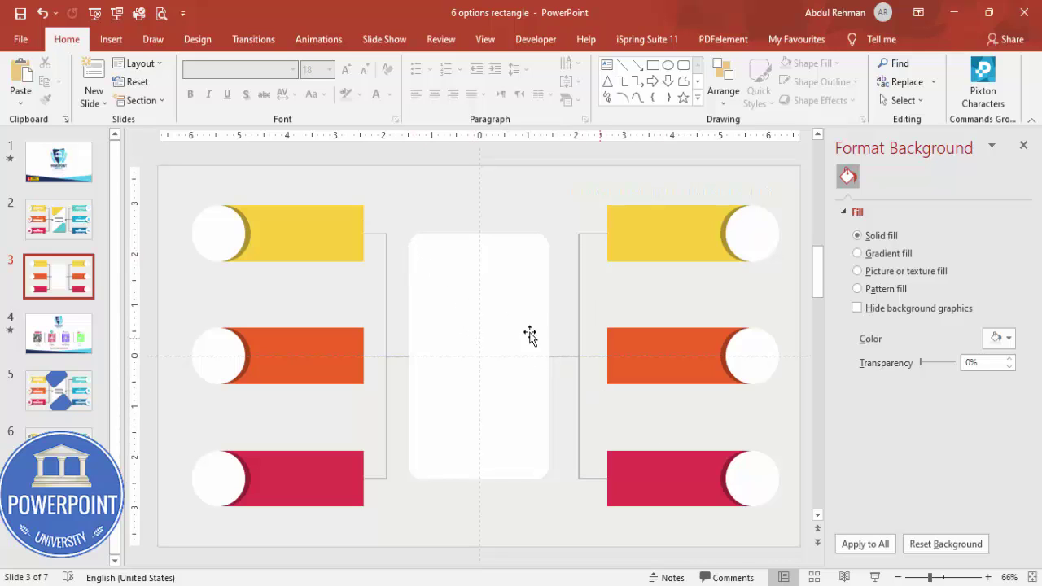
# Step: Make an offset copy of the centre card, filled black at 70% transparency and sent behind it as a shadow
pyautogui.click(530, 261)
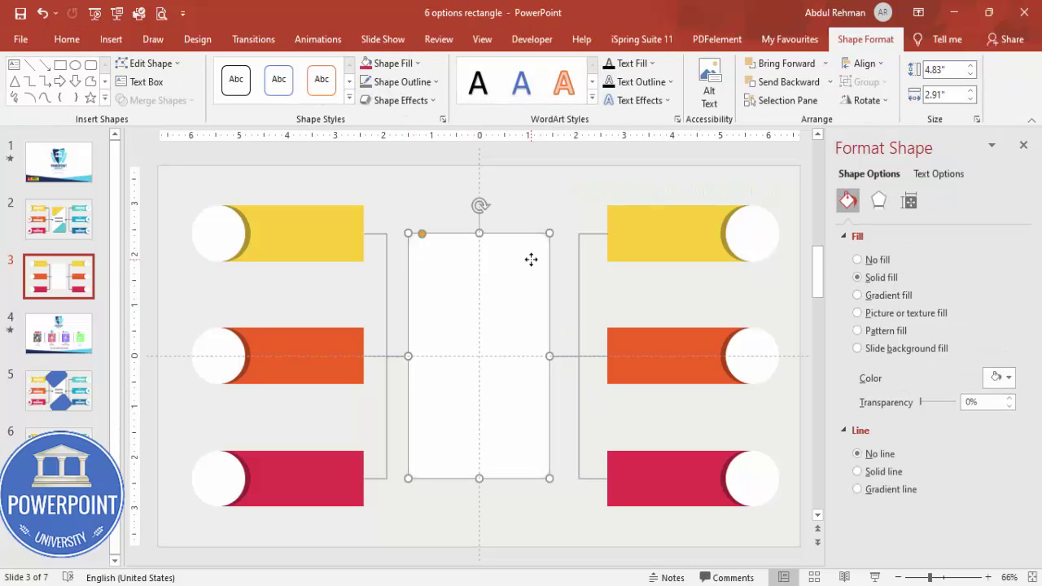
pyautogui.moveTo(530, 259); pyautogui.dragTo(530, 262)
pyautogui.click(389, 63)
pyautogui.click(378, 99)
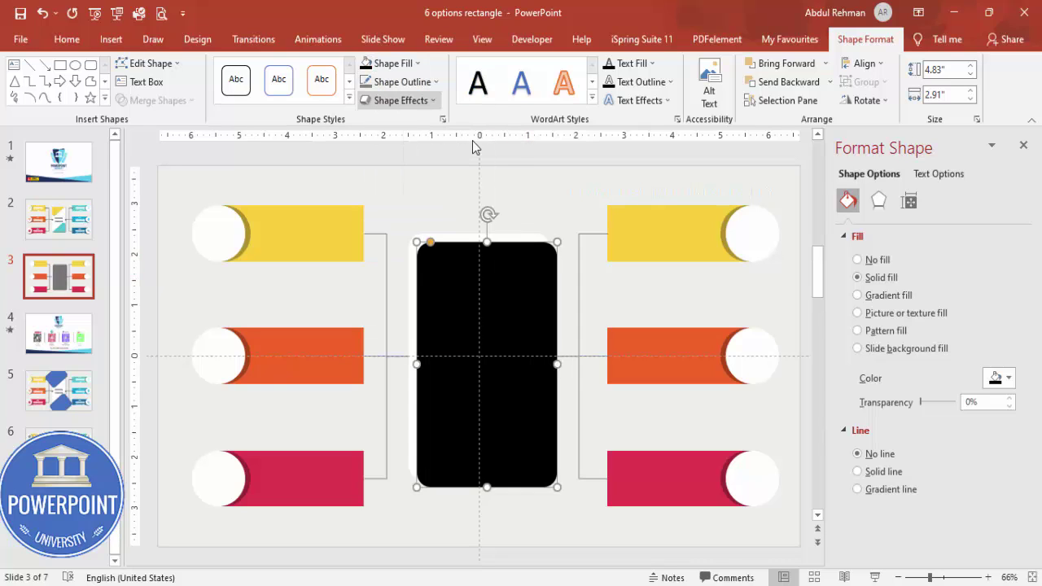
pyautogui.moveTo(990, 402); pyautogui.dragTo(926, 407)
pyautogui.write('70')
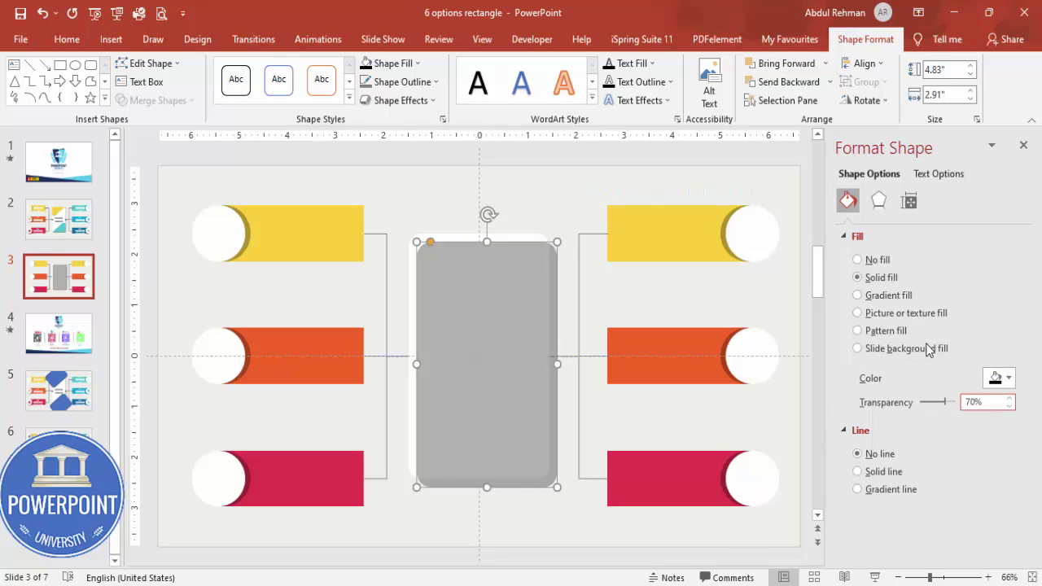
pyautogui.click(829, 82)
pyautogui.click(781, 101)
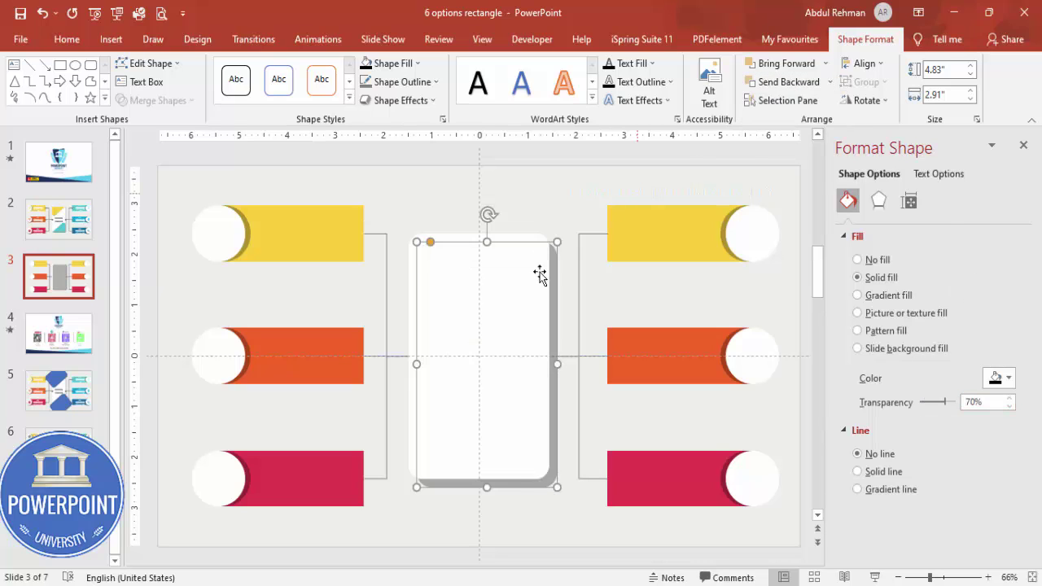
pyautogui.moveTo(552, 485); pyautogui.dragTo(550, 479)
pyautogui.hotkey('ctrl', 'z')
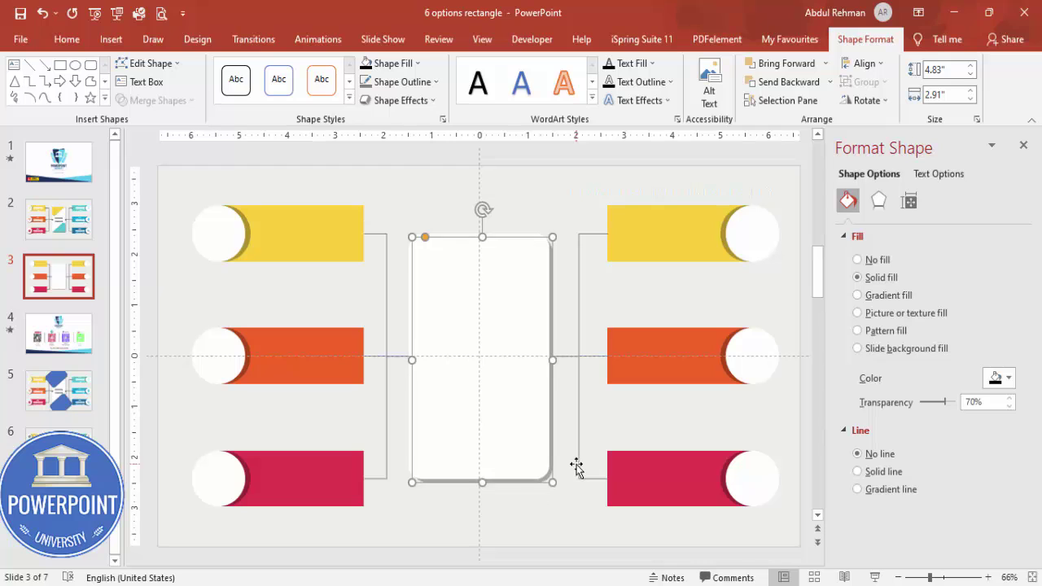
# Step: Draw a new text box on the top-left yellow bar
pyautogui.click(432, 189)
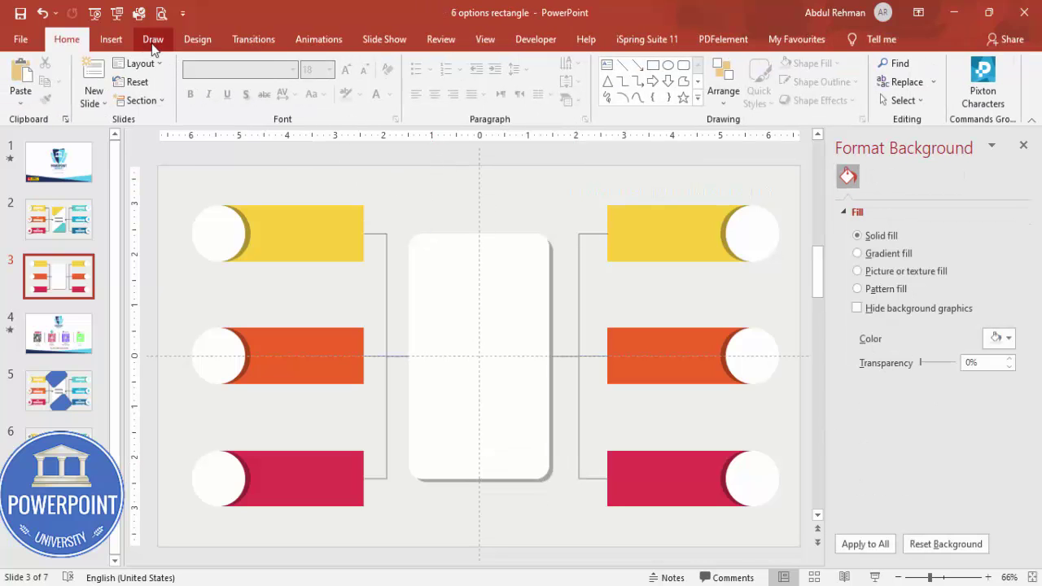
pyautogui.click(111, 39)
pyautogui.click(607, 86)
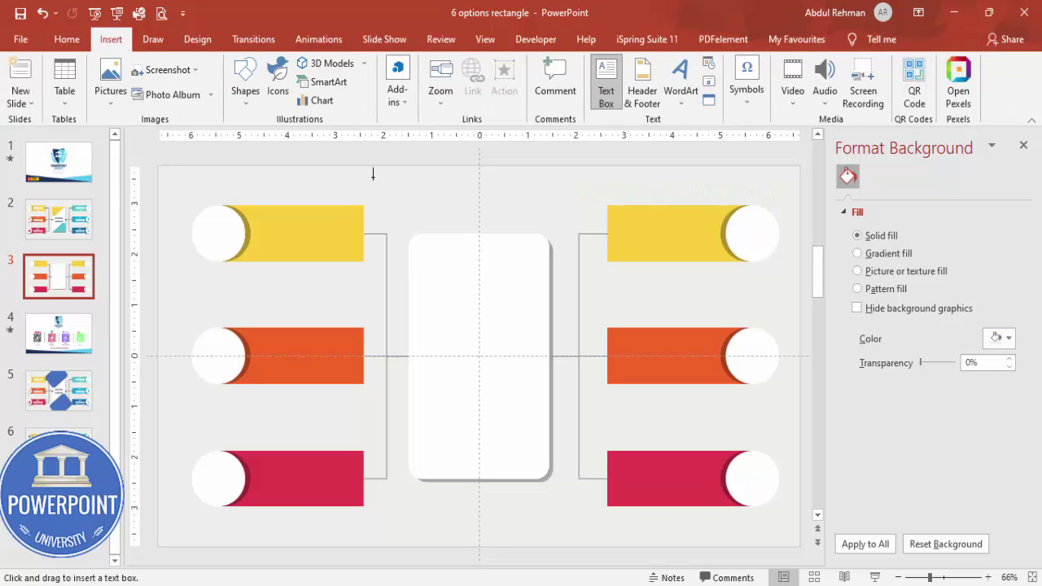
pyautogui.moveTo(271, 212); pyautogui.dragTo(358, 233)
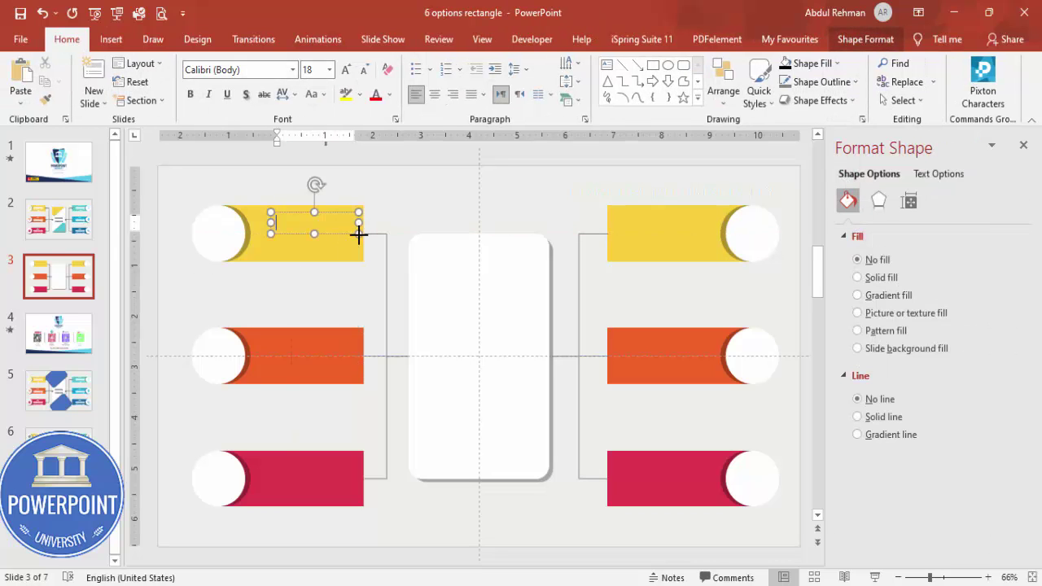